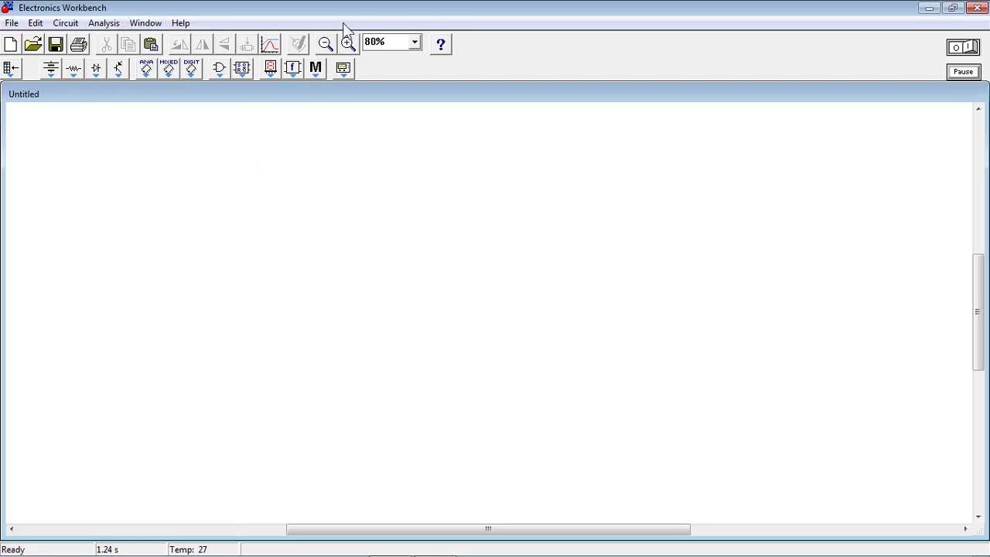
Examine the component libraries: sources, basic parts, diodes, transistors, analog, mixed and digital ICs, logic gates, indicators and instruments.
{"action": "left_click", "coordinate": [51, 70]}
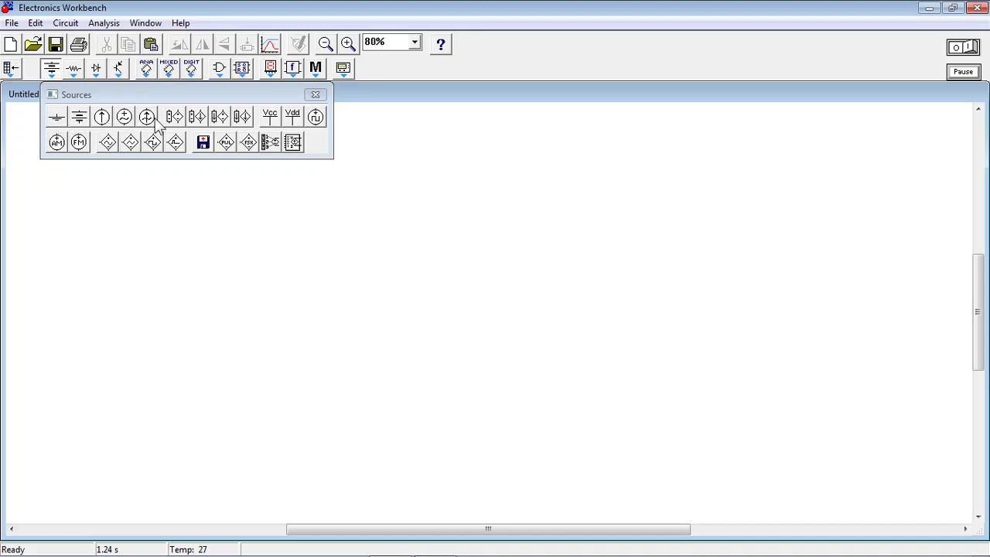
{"action": "left_click", "coordinate": [75, 71]}
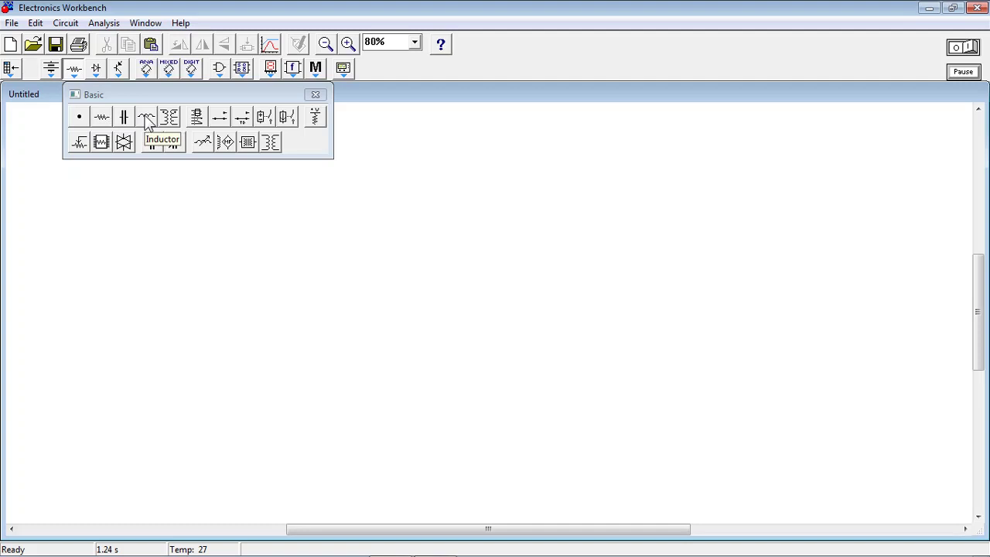
{"action": "left_click", "coordinate": [97, 71]}
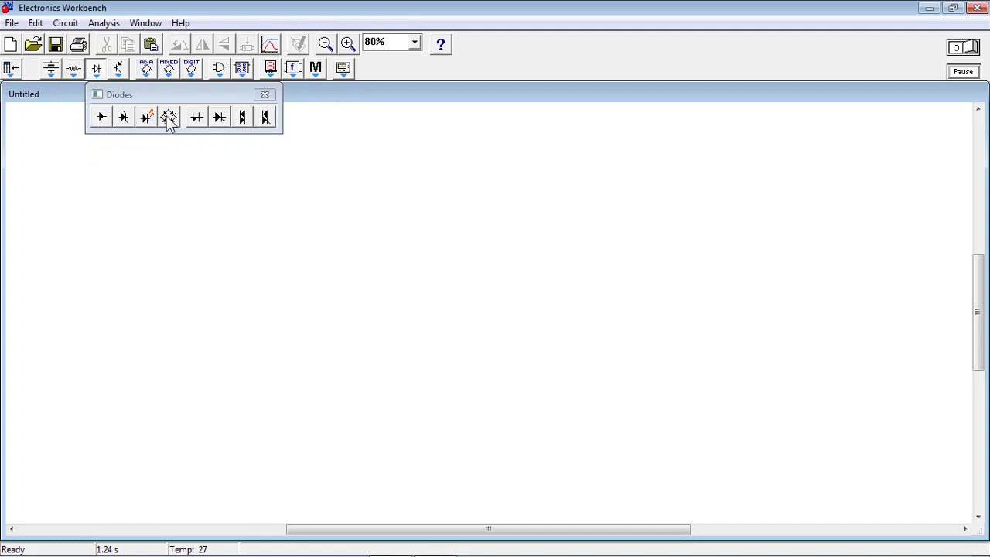
{"action": "left_click", "coordinate": [119, 69]}
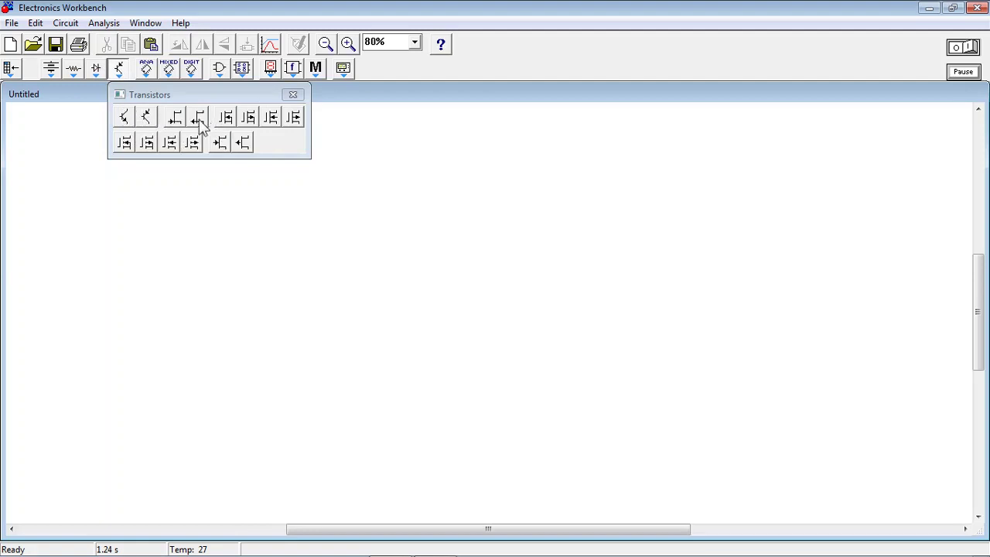
{"action": "left_click", "coordinate": [145, 69]}
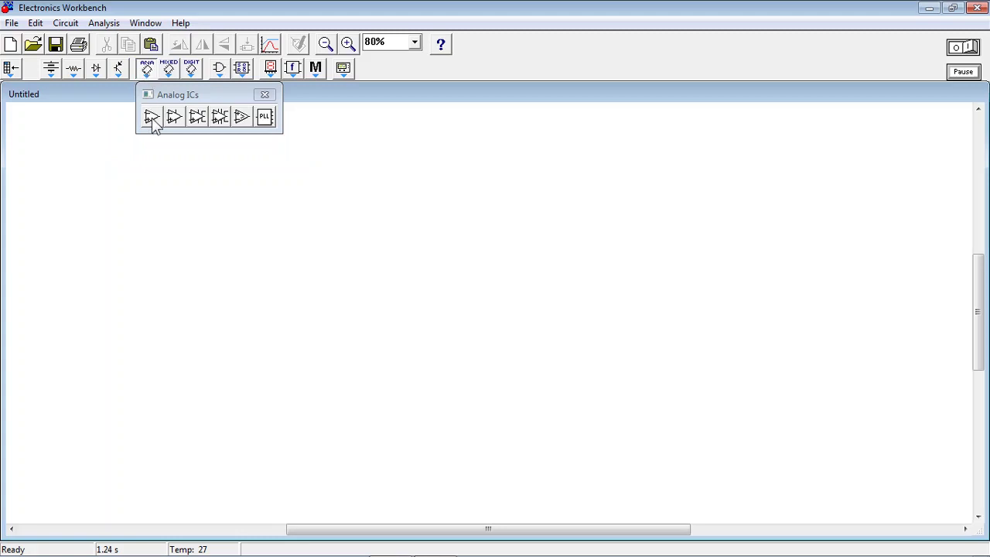
{"action": "left_click", "coordinate": [168, 70]}
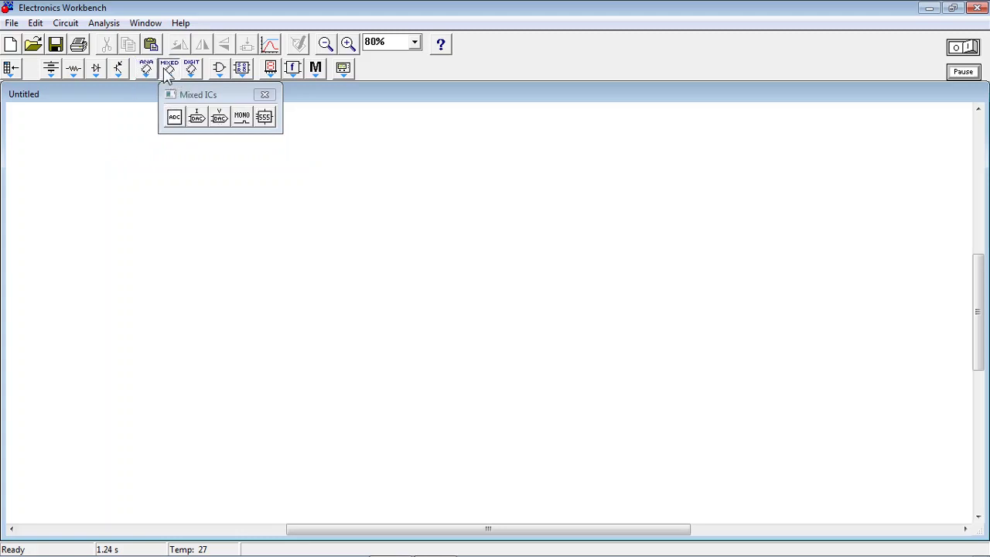
{"action": "left_click", "coordinate": [190, 70]}
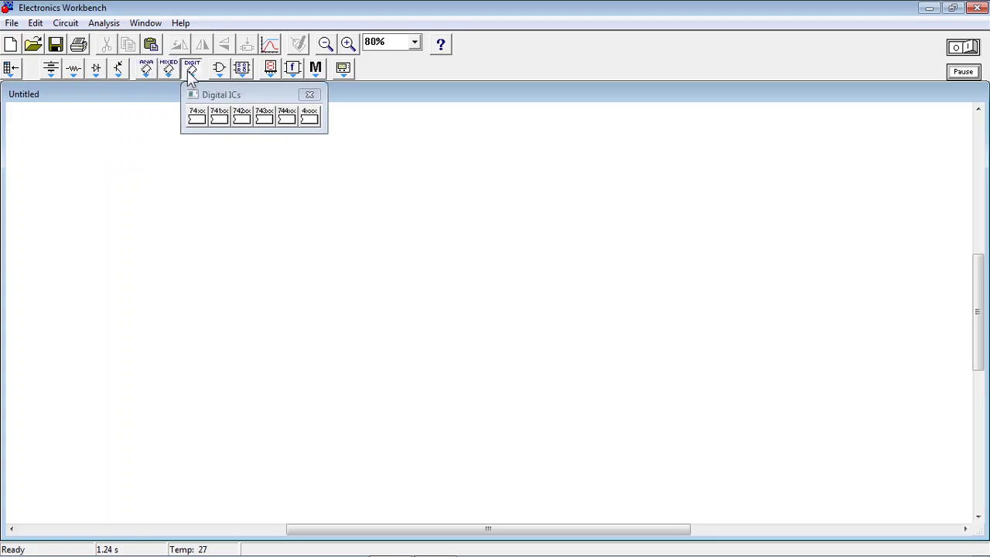
{"action": "left_click", "coordinate": [221, 70]}
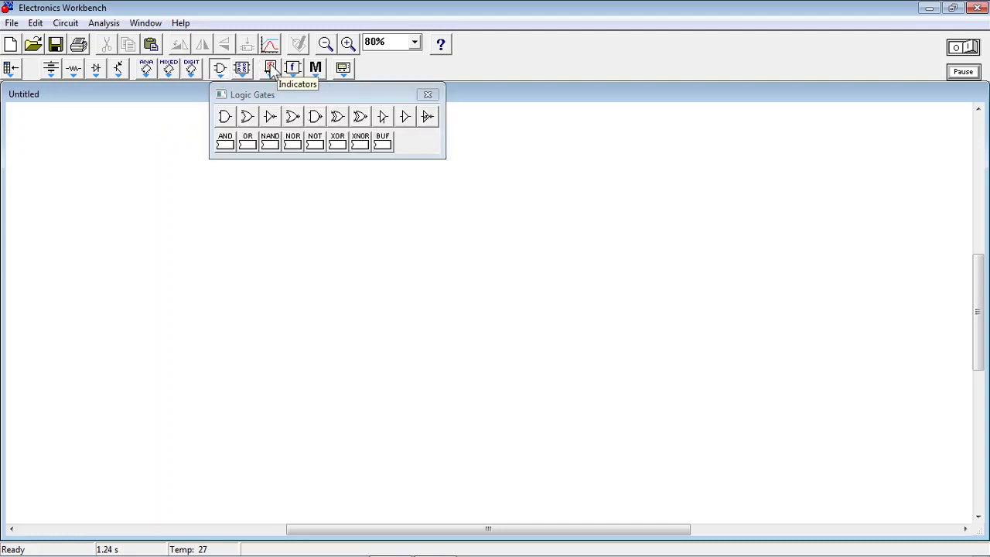
{"action": "left_click", "coordinate": [270, 70]}
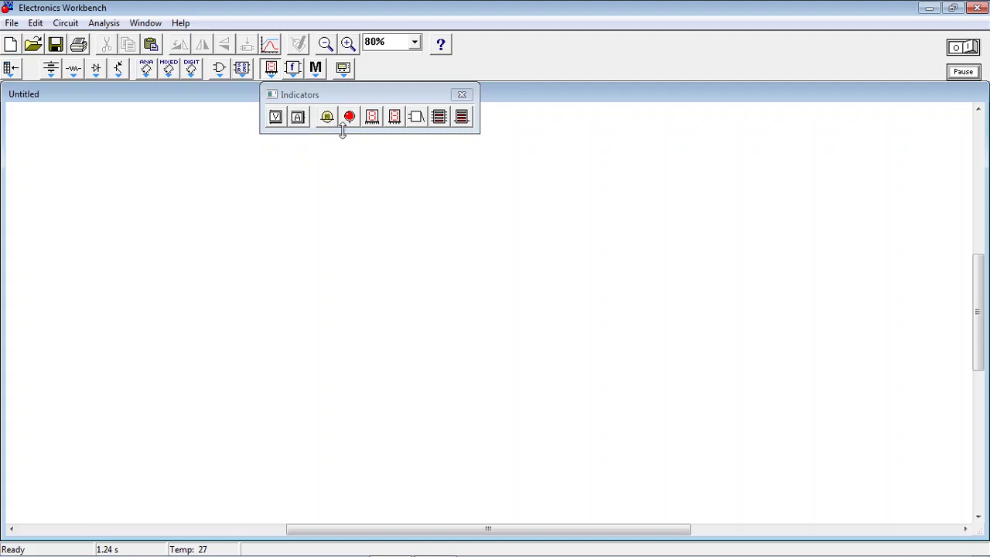
{"action": "left_click", "coordinate": [344, 69]}
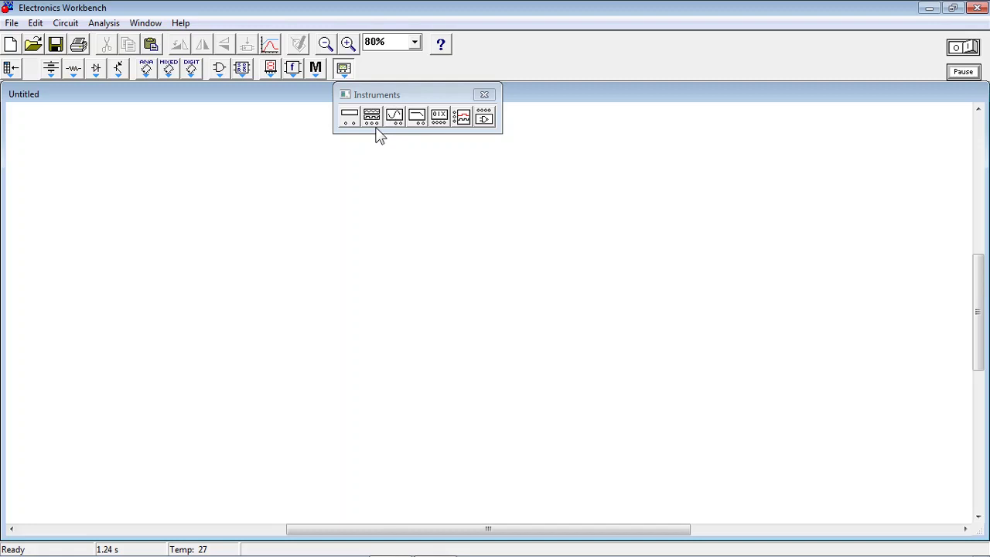
Place a ground symbol on the blank schematic and a battery directly above it.
{"action": "left_click", "coordinate": [52, 70]}
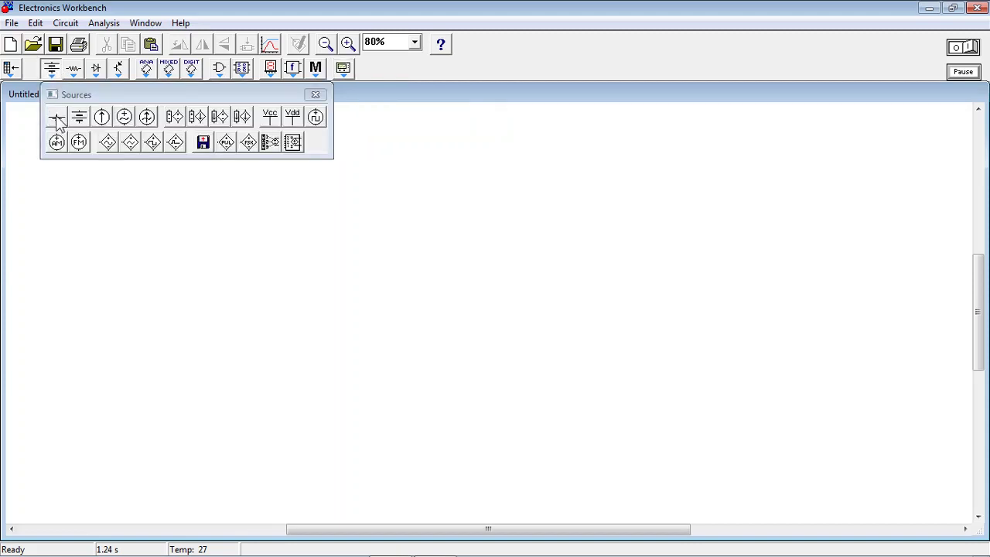
{"action": "left_click_drag", "start_coordinate": [57, 118], "coordinate": [232, 348]}
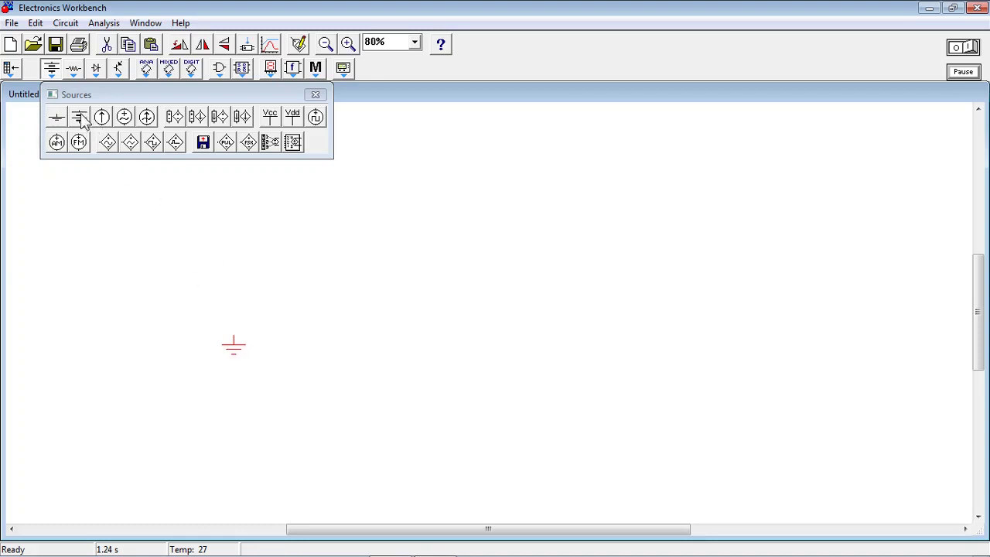
{"action": "left_click_drag", "start_coordinate": [80, 119], "coordinate": [235, 285]}
Place two horizontal resistors to the right of the battery, one above the other, and close the basic parts library.
{"action": "left_click", "coordinate": [73, 68]}
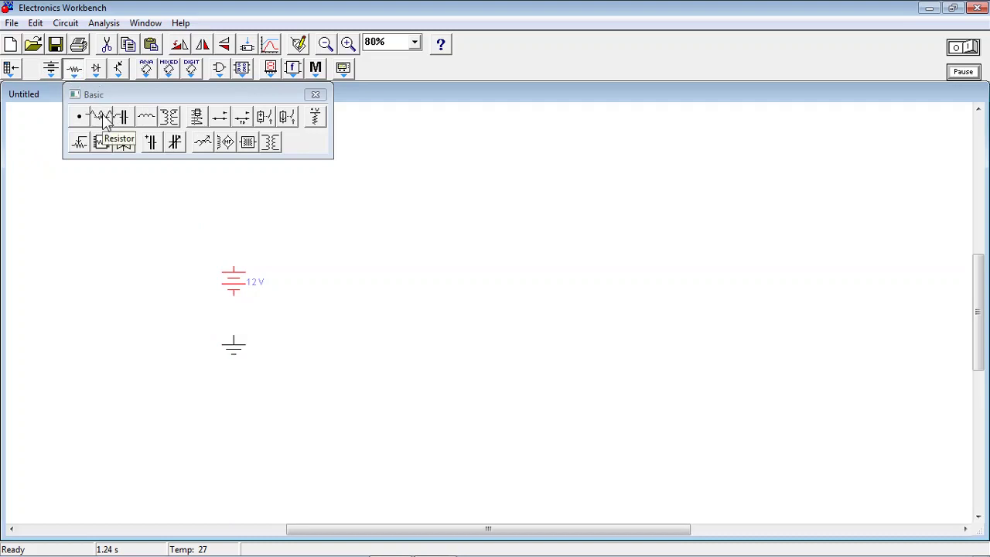
{"action": "left_click_drag", "start_coordinate": [103, 120], "coordinate": [370, 222]}
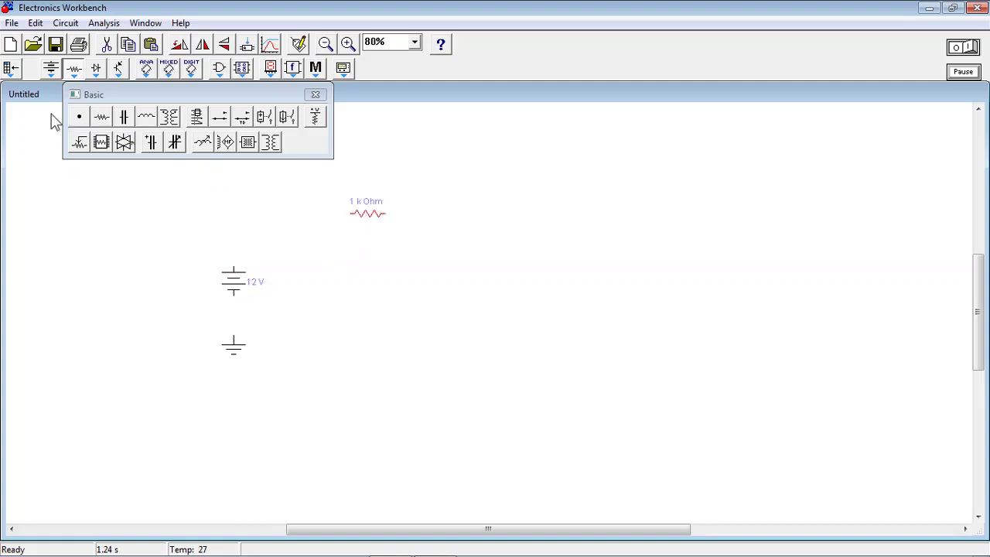
{"action": "left_click_drag", "start_coordinate": [105, 121], "coordinate": [374, 323]}
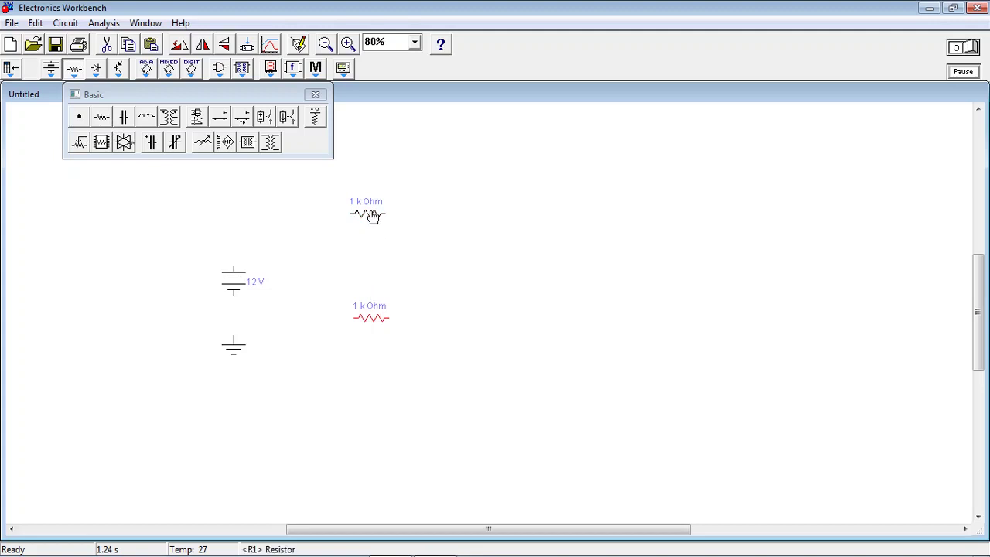
{"action": "left_click", "coordinate": [314, 94]}
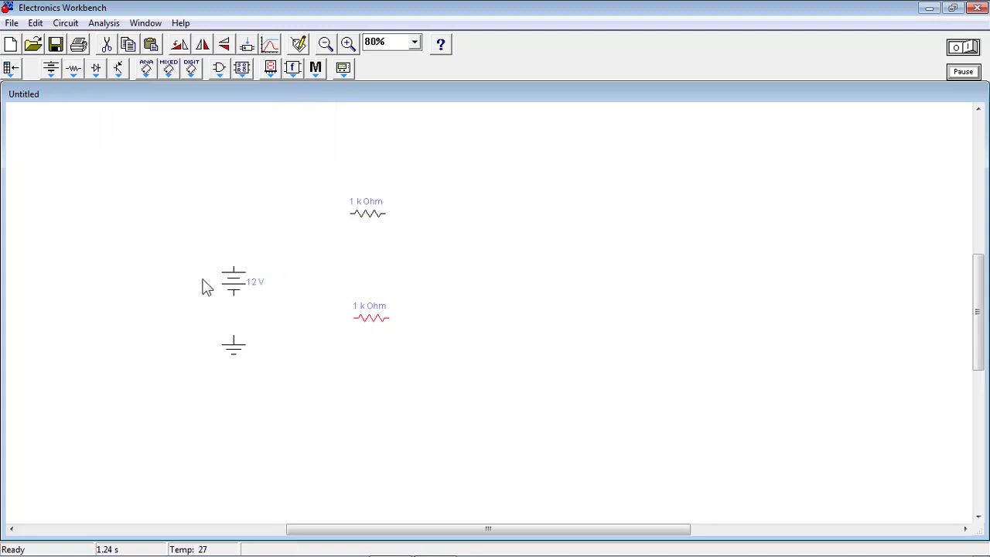
Reposition the battery, ground and upper resistor, and wire the battery to the ground and to the upper resistor's left end.
{"action": "left_click_drag", "start_coordinate": [235, 283], "coordinate": [227, 247]}
{"action": "left_click", "coordinate": [233, 297]}
{"action": "left_click_drag", "start_coordinate": [235, 347], "coordinate": [224, 333]}
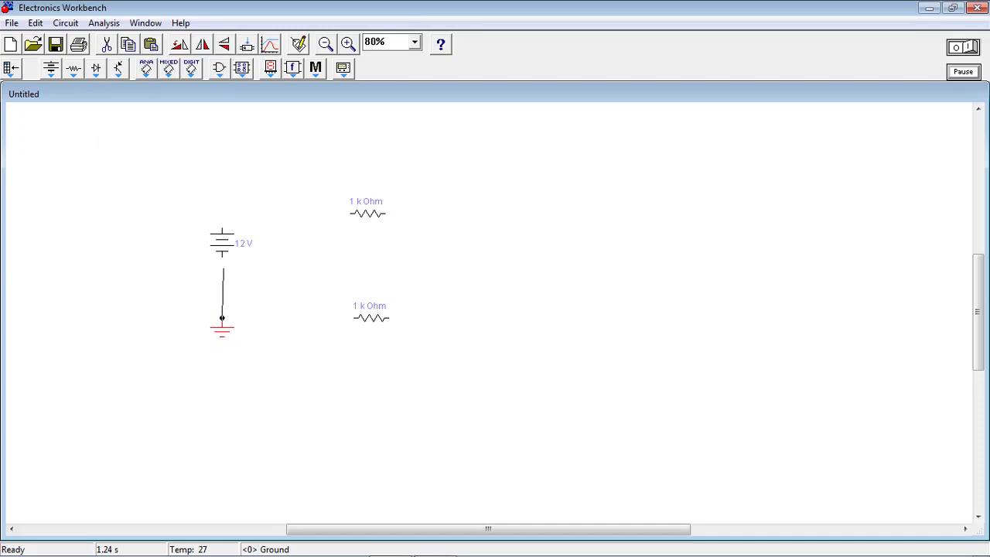
{"action": "left_click_drag", "start_coordinate": [223, 269], "coordinate": [222, 256]}
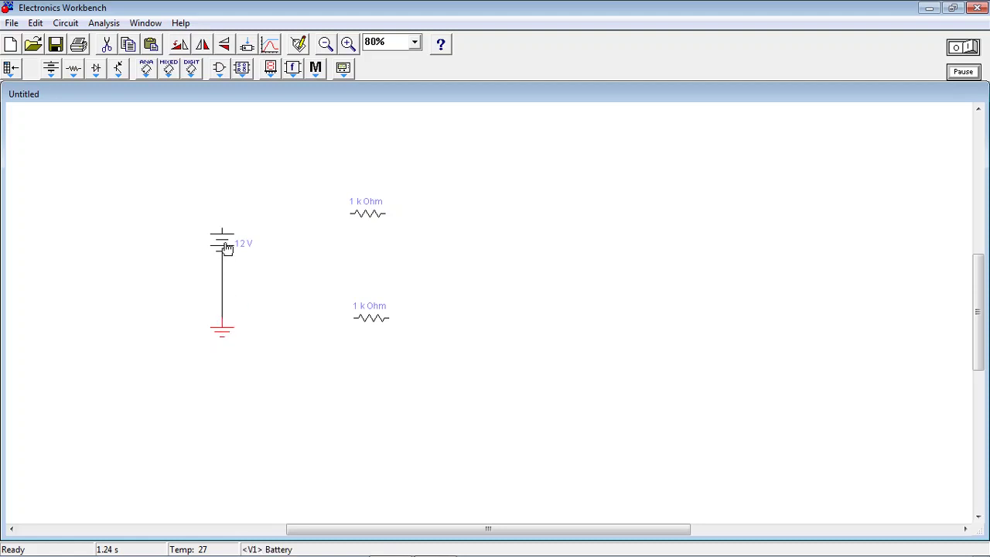
{"action": "left_click_drag", "start_coordinate": [369, 218], "coordinate": [372, 191]}
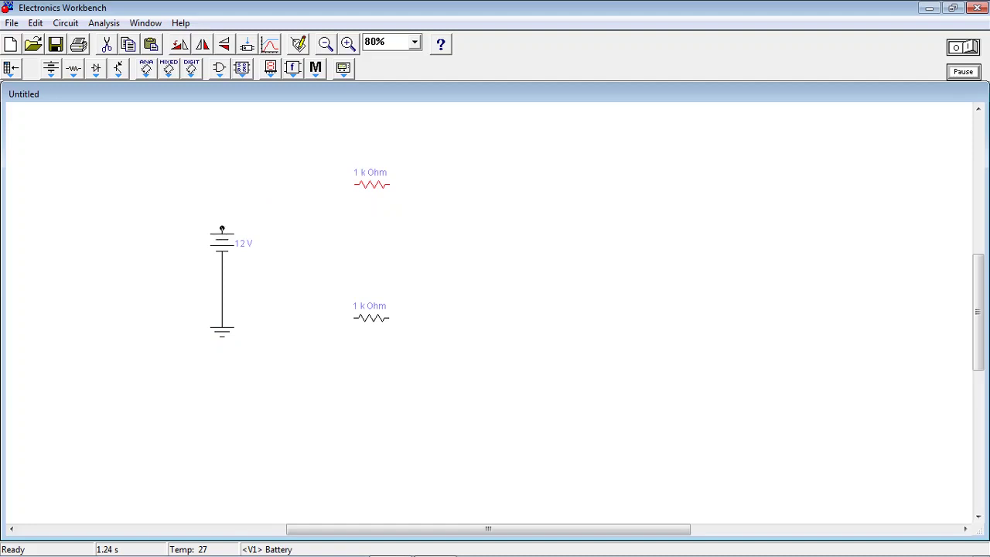
{"action": "left_click_drag", "start_coordinate": [222, 229], "coordinate": [353, 185]}
Review the battery's voltage setting in its properties without changing it.
{"action": "double_click", "coordinate": [224, 250]}
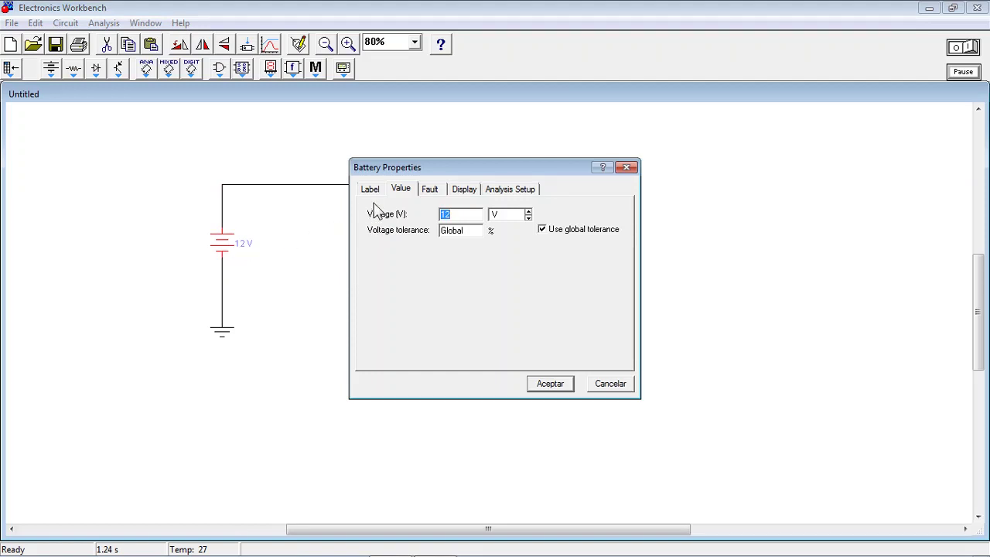
{"action": "left_click", "coordinate": [459, 215]}
{"action": "left_click", "coordinate": [607, 384]}
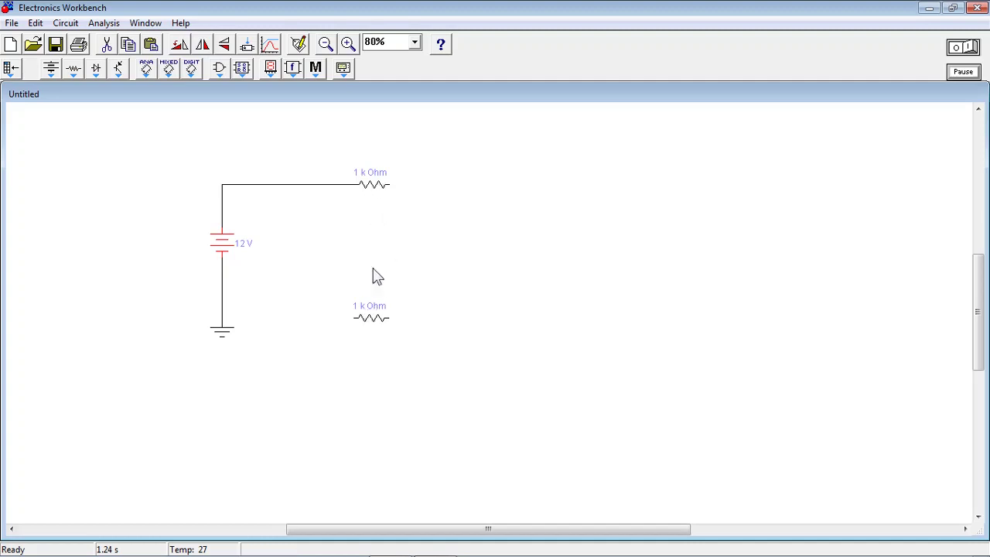
Move the lower resistor up beneath the first one and wire both ends to connect the two in parallel.
{"action": "left_click_drag", "start_coordinate": [368, 321], "coordinate": [367, 252]}
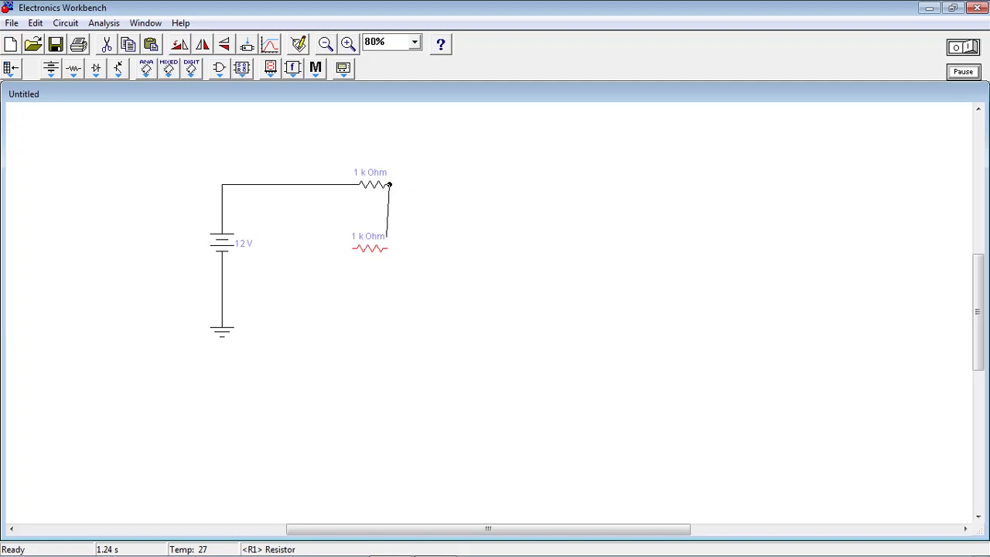
{"action": "left_click_drag", "start_coordinate": [387, 236], "coordinate": [391, 252]}
{"action": "left_click_drag", "start_coordinate": [343, 241], "coordinate": [347, 185]}
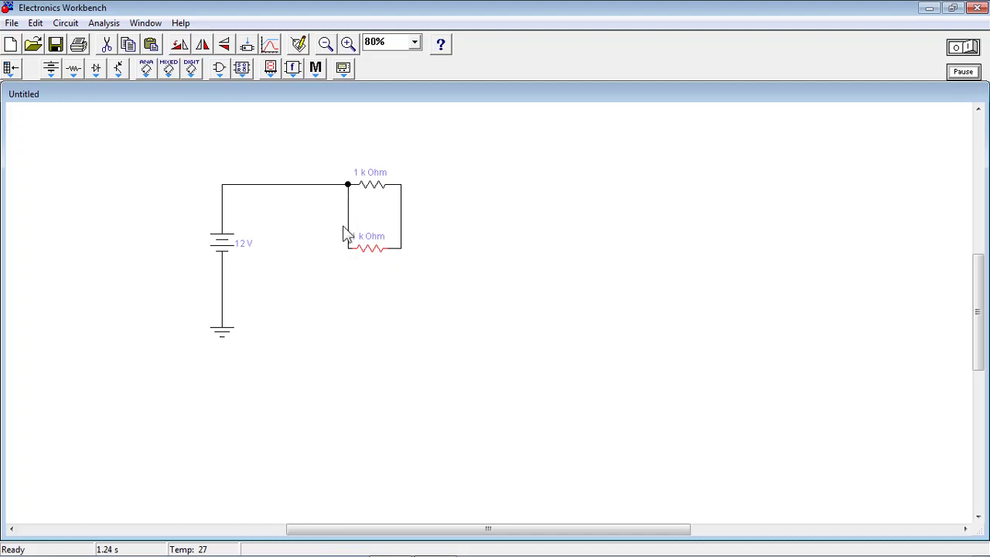
{"action": "left_click_drag", "start_coordinate": [366, 253], "coordinate": [371, 252]}
Add a third resistor to the right of the parallel pair, rotate it to vertical and shift it slightly up.
{"action": "left_click", "coordinate": [73, 68]}
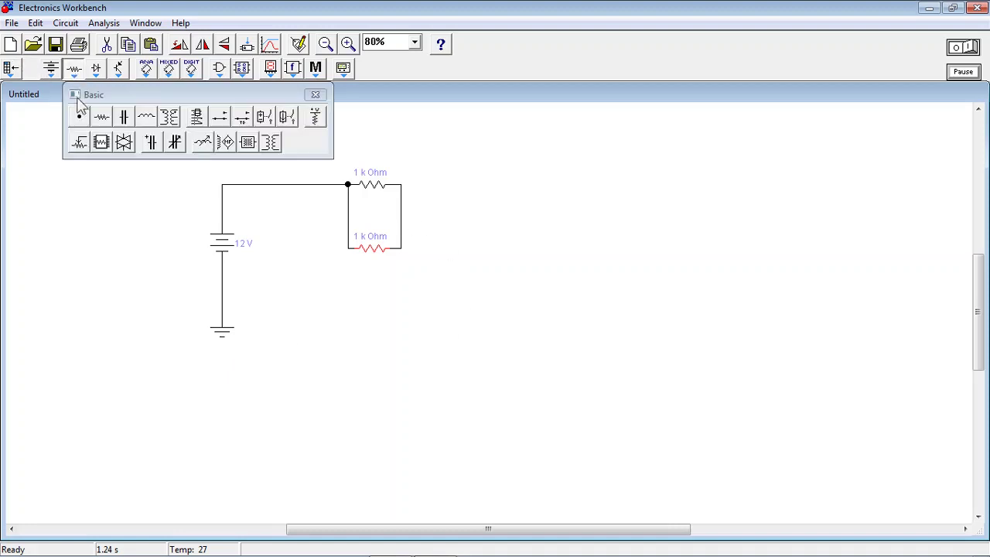
{"action": "left_click_drag", "start_coordinate": [106, 122], "coordinate": [485, 271]}
{"action": "left_click", "coordinate": [315, 94]}
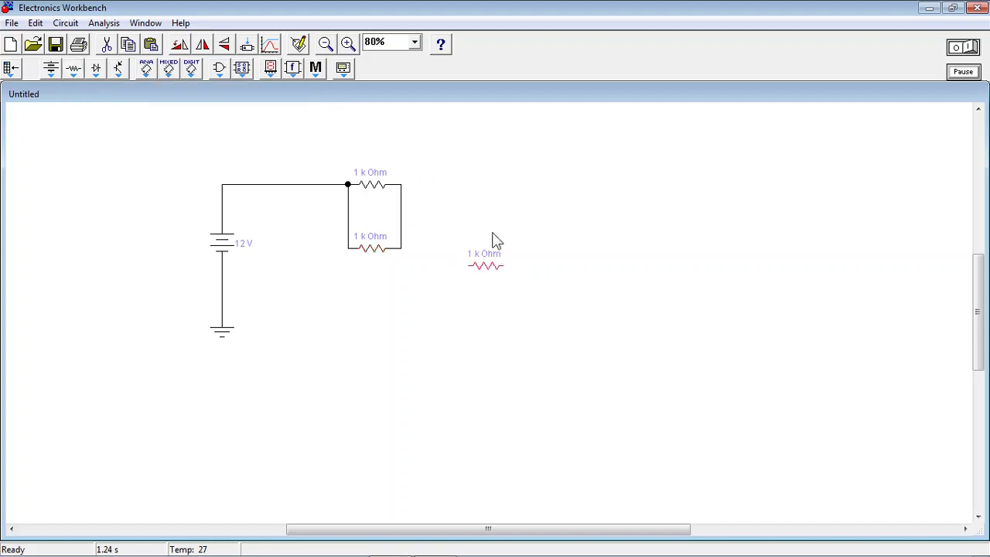
{"action": "right_click", "coordinate": [482, 272]}
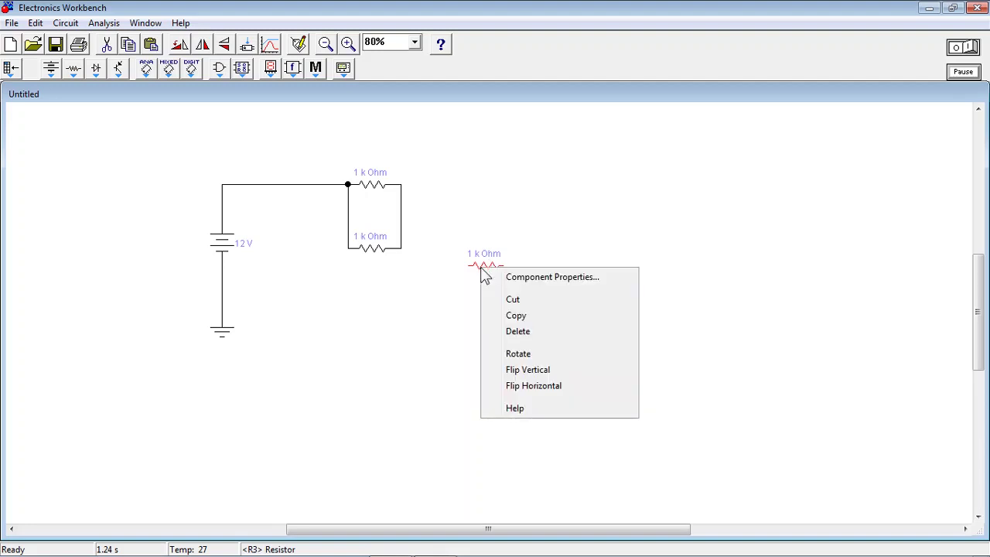
{"action": "left_click", "coordinate": [518, 354]}
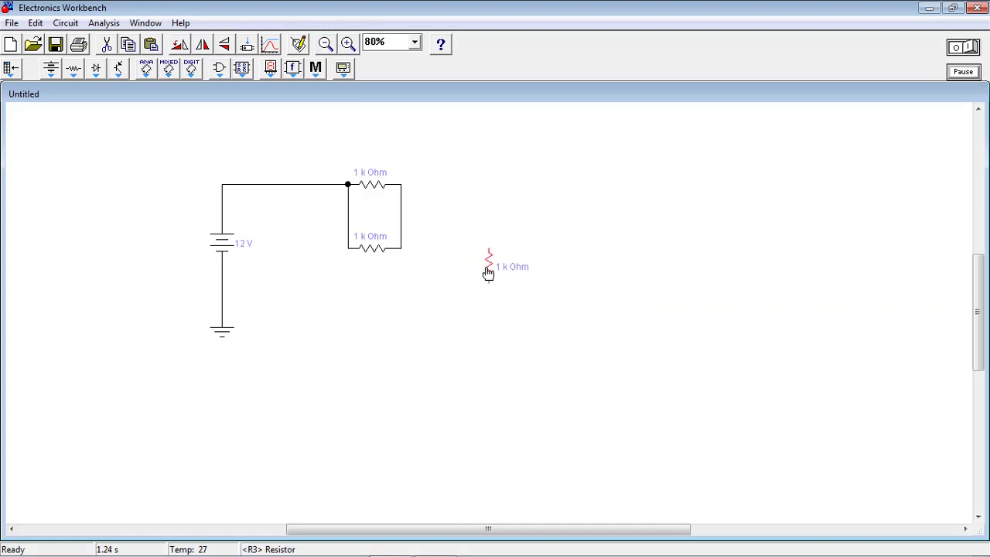
{"action": "left_click_drag", "start_coordinate": [488, 273], "coordinate": [487, 265]}
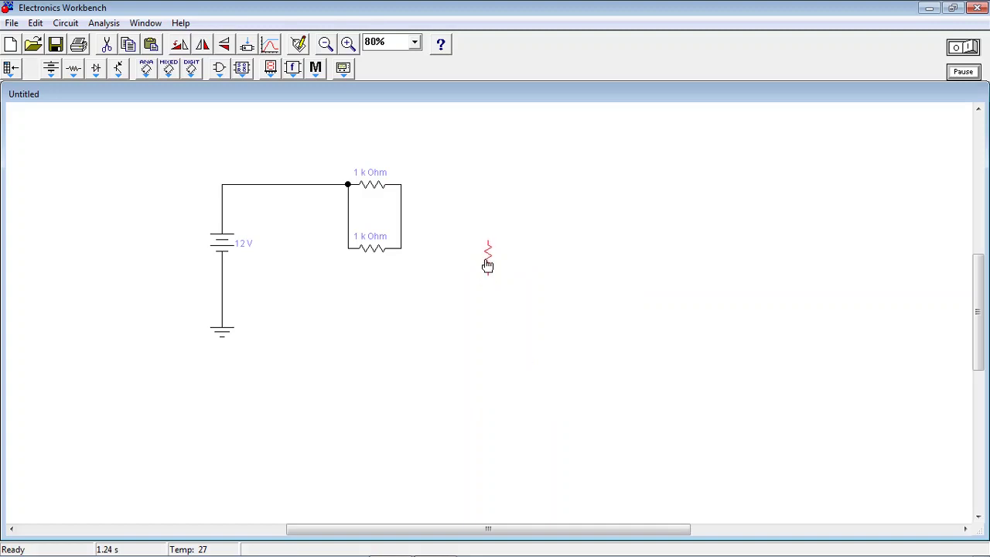
{"action": "left_click", "coordinate": [448, 251]}
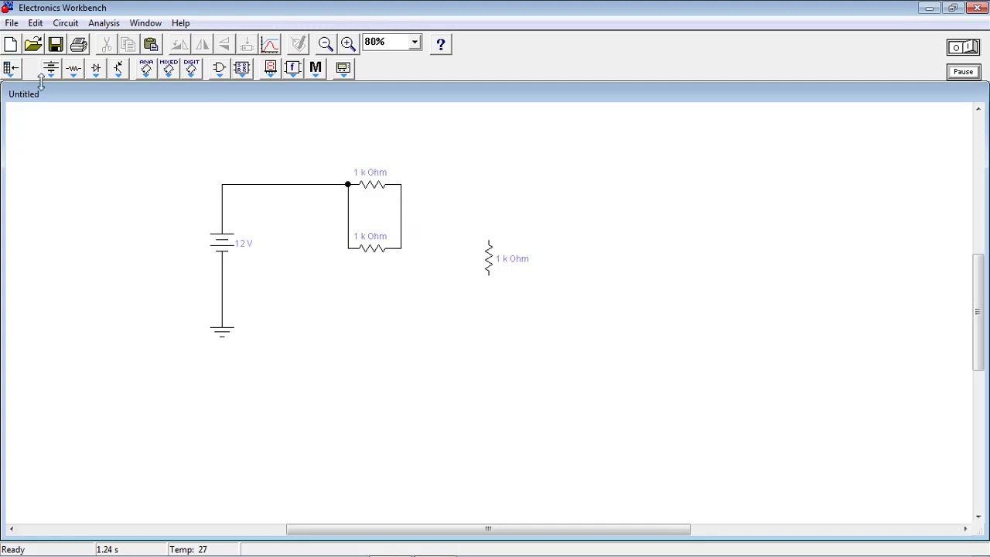
Insert a connector node on the right-hand wire of the parallel pair and wire it to the vertical resistor's upper end.
{"action": "left_click", "coordinate": [73, 71]}
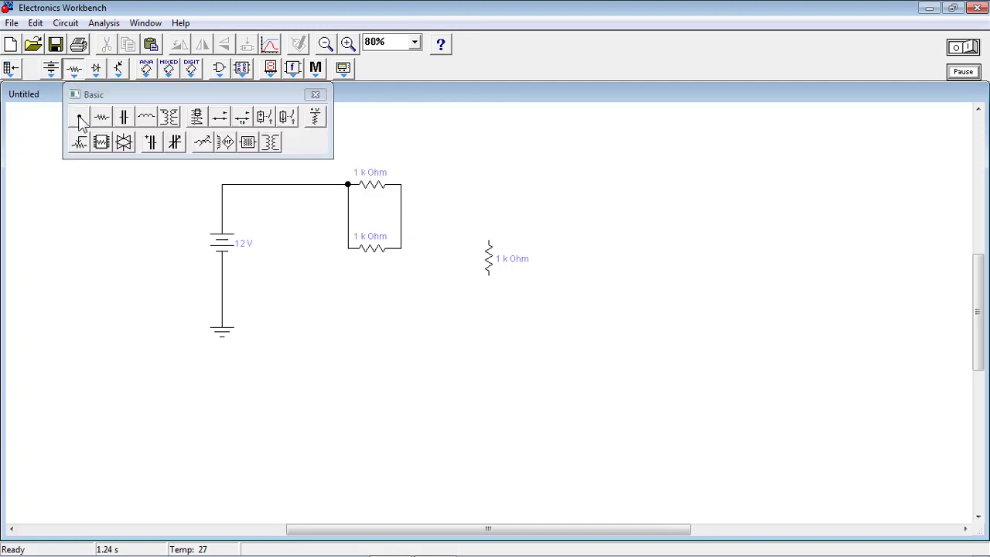
{"action": "left_click_drag", "start_coordinate": [80, 124], "coordinate": [401, 217]}
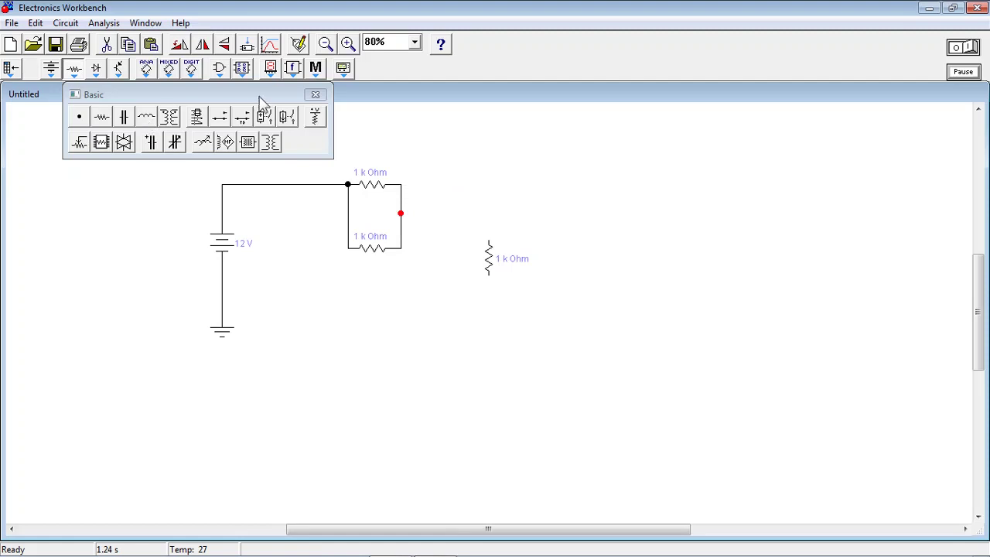
{"action": "left_click", "coordinate": [315, 94]}
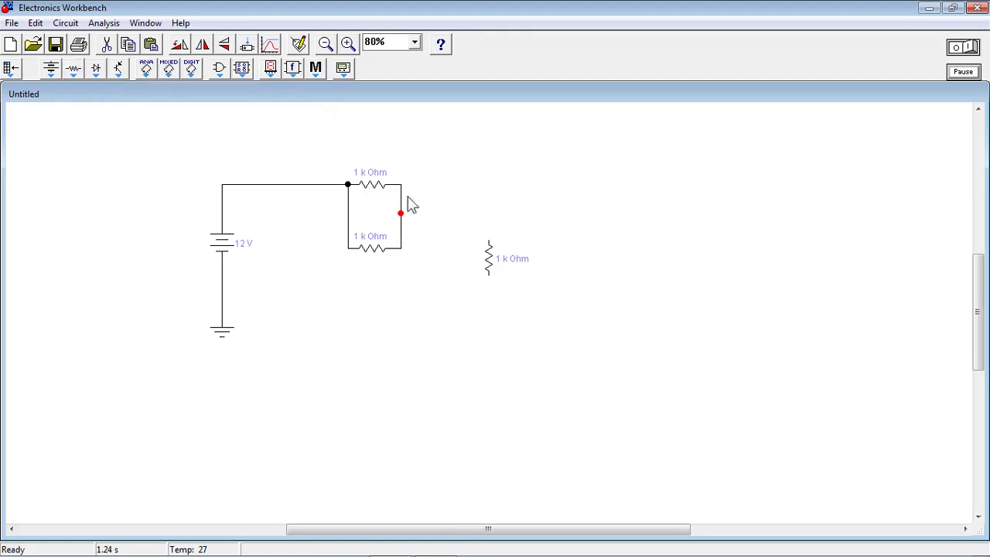
{"action": "left_click", "coordinate": [452, 218]}
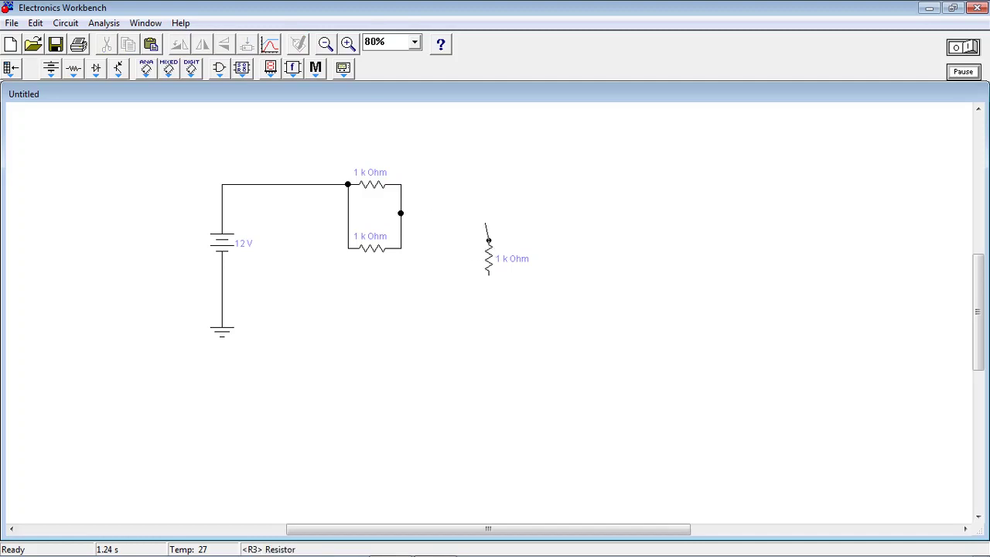
{"action": "left_click_drag", "start_coordinate": [459, 208], "coordinate": [409, 217]}
{"action": "left_click_drag", "start_coordinate": [464, 204], "coordinate": [401, 213]}
Wire the vertical resistor's lower end to the battery-to-ground wire and lower the junction node to straighten the wire.
{"action": "left_click_drag", "start_coordinate": [471, 295], "coordinate": [224, 273]}
{"action": "left_click", "coordinate": [222, 271]}
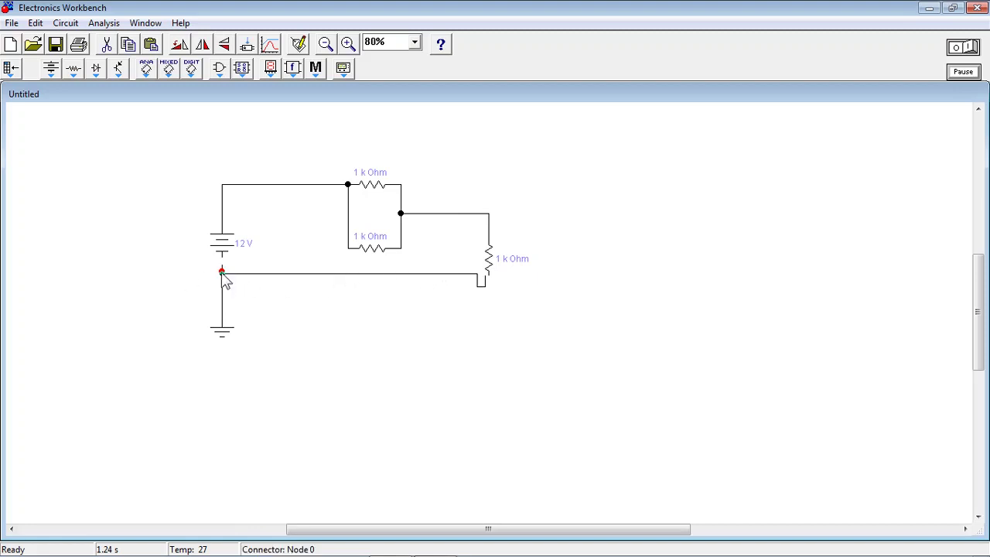
{"action": "left_click_drag", "start_coordinate": [222, 271], "coordinate": [222, 277]}
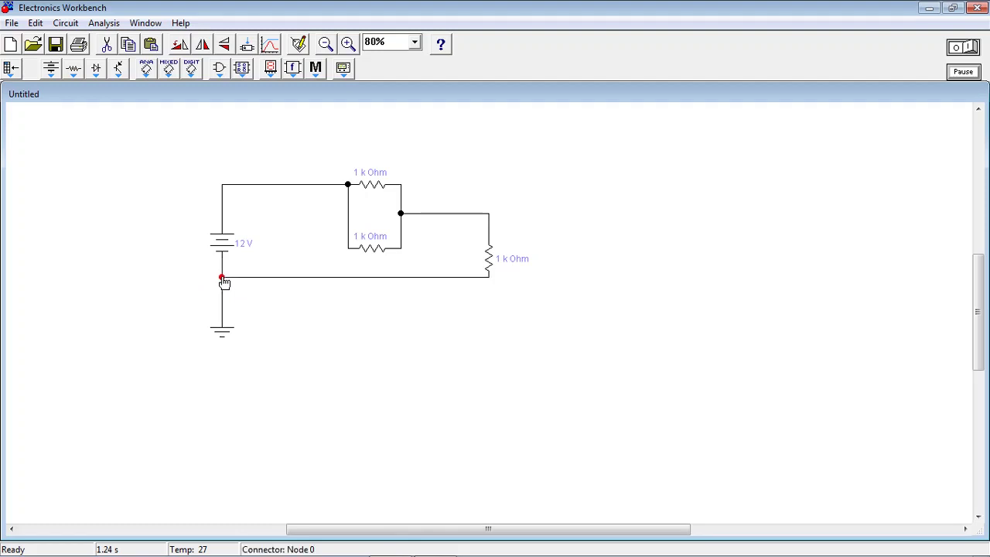
Set the vertical resistor's resistance to 2 kΩ.
{"action": "double_click", "coordinate": [490, 258]}
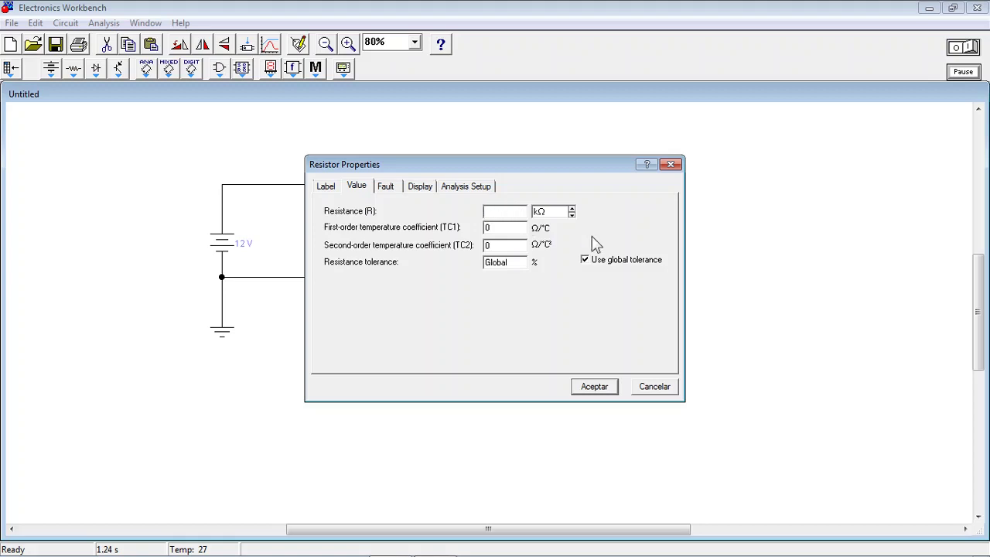
{"action": "left_click", "coordinate": [610, 387]}
{"action": "left_click", "coordinate": [490, 190]}
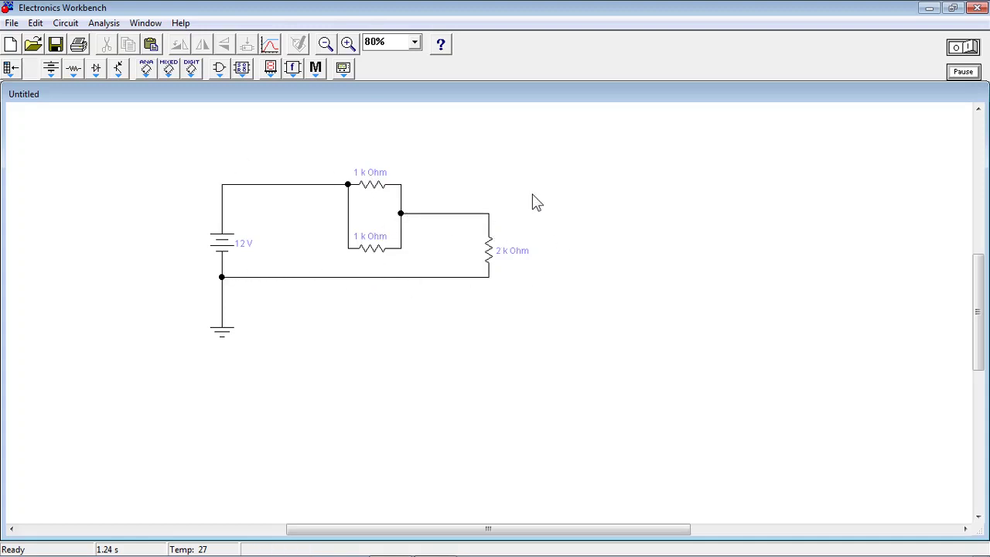
Place a voltmeter to the right of the 2 kΩ resistor and an ammeter above the battery's upper wire.
{"action": "left_click", "coordinate": [270, 68]}
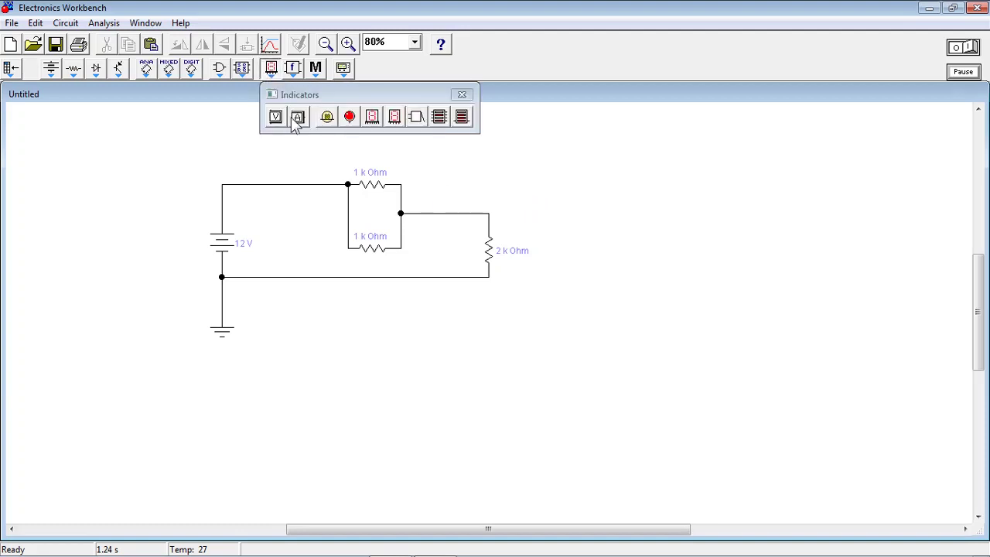
{"action": "left_click_drag", "start_coordinate": [277, 117], "coordinate": [605, 249]}
{"action": "left_click", "coordinate": [518, 160]}
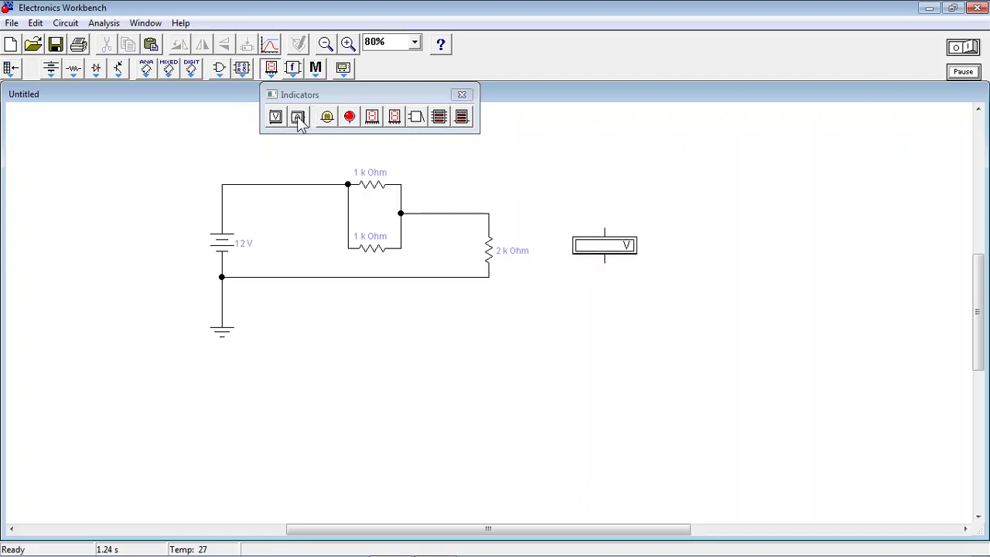
{"action": "left_click_drag", "start_coordinate": [297, 116], "coordinate": [260, 166]}
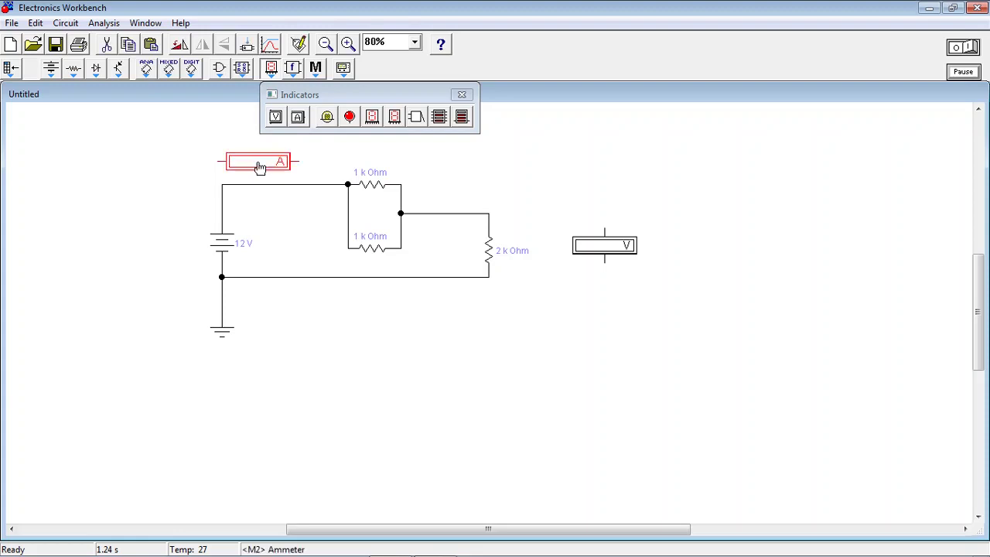
{"action": "left_click", "coordinate": [461, 95]}
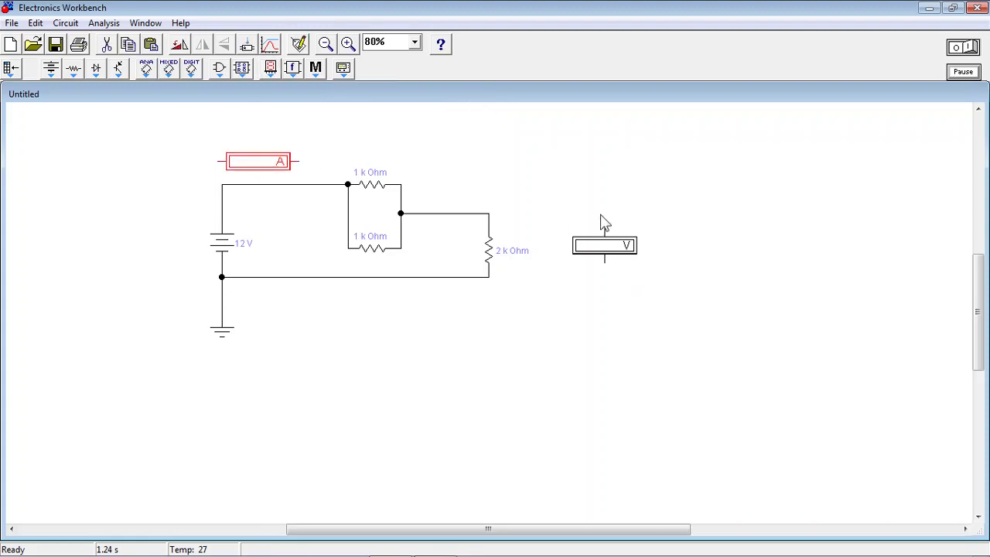
{"action": "left_click", "coordinate": [407, 141]}
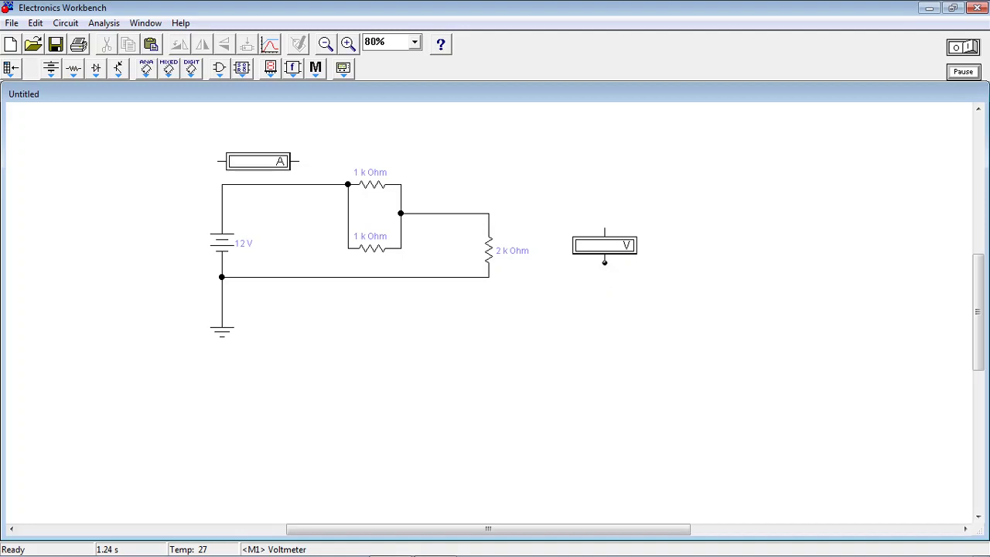
Wire the voltmeter's two terminals across the 2 kΩ resistor and center the resistor between its two junction nodes.
{"action": "left_click_drag", "start_coordinate": [585, 281], "coordinate": [489, 278]}
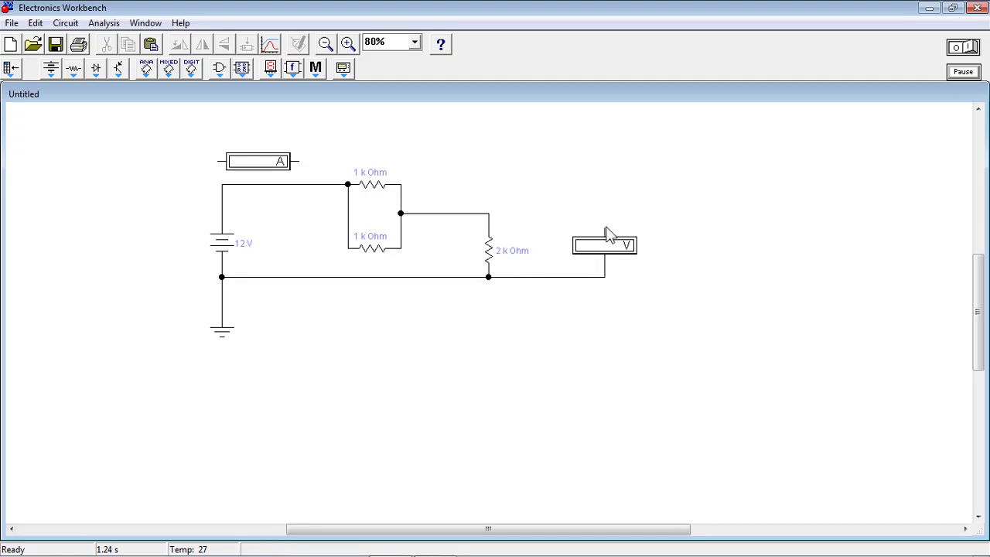
{"action": "left_click_drag", "start_coordinate": [605, 230], "coordinate": [488, 214]}
{"action": "left_click", "coordinate": [508, 168]}
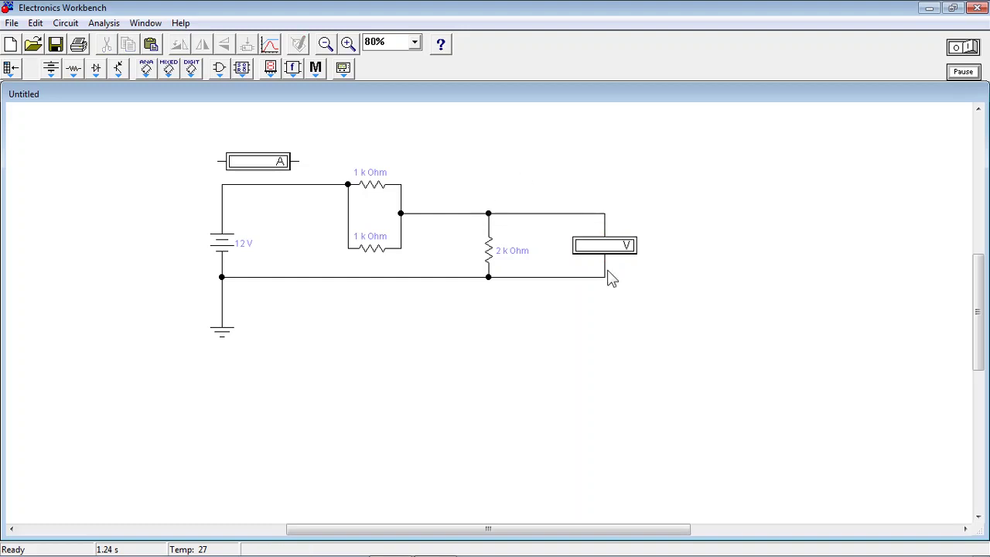
{"action": "left_click", "coordinate": [490, 254]}
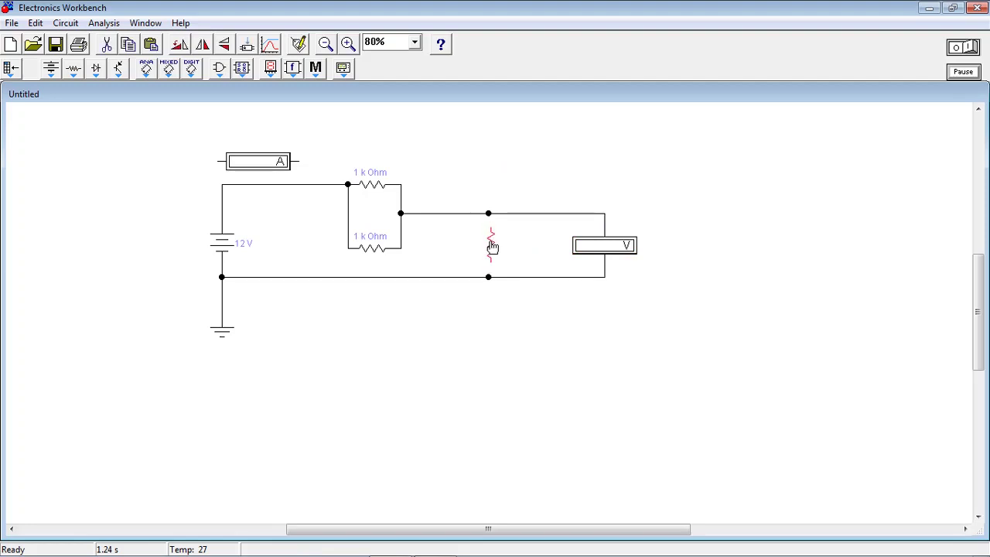
{"action": "left_click_drag", "start_coordinate": [492, 246], "coordinate": [490, 250]}
{"action": "left_click", "coordinate": [554, 179]}
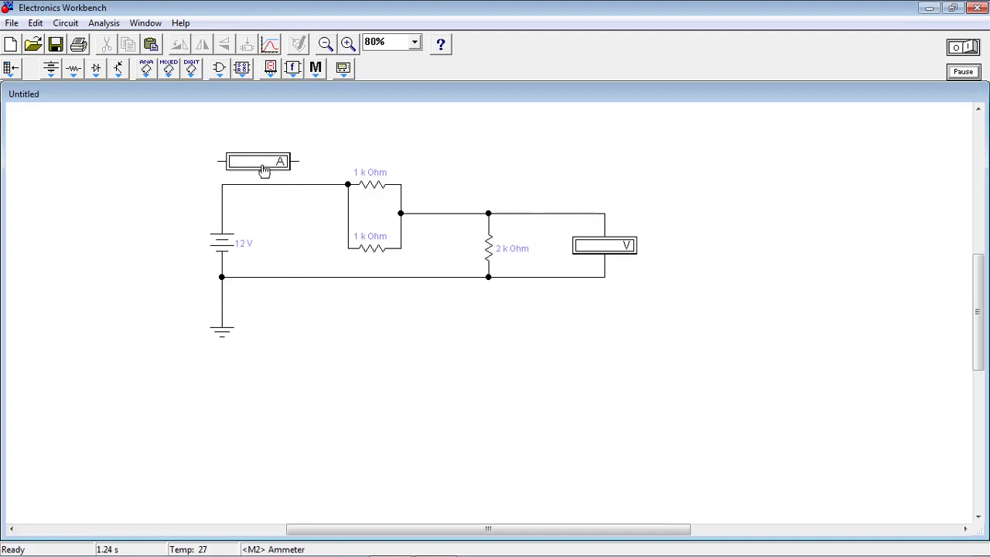
Insert the ammeter in series between the battery and the parallel pair, run the simulation and stop it.
{"action": "left_click_drag", "start_coordinate": [265, 164], "coordinate": [283, 185]}
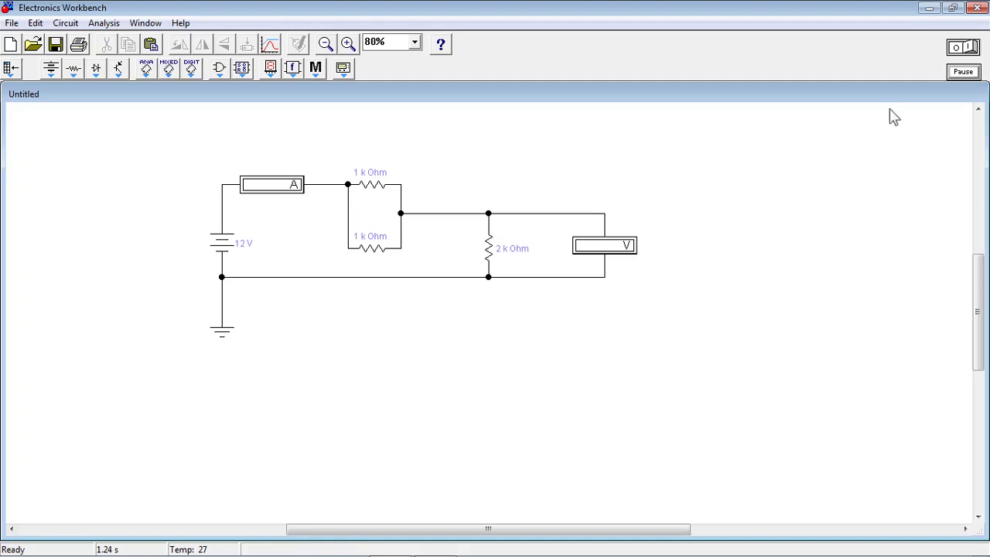
{"action": "left_click", "coordinate": [967, 48]}
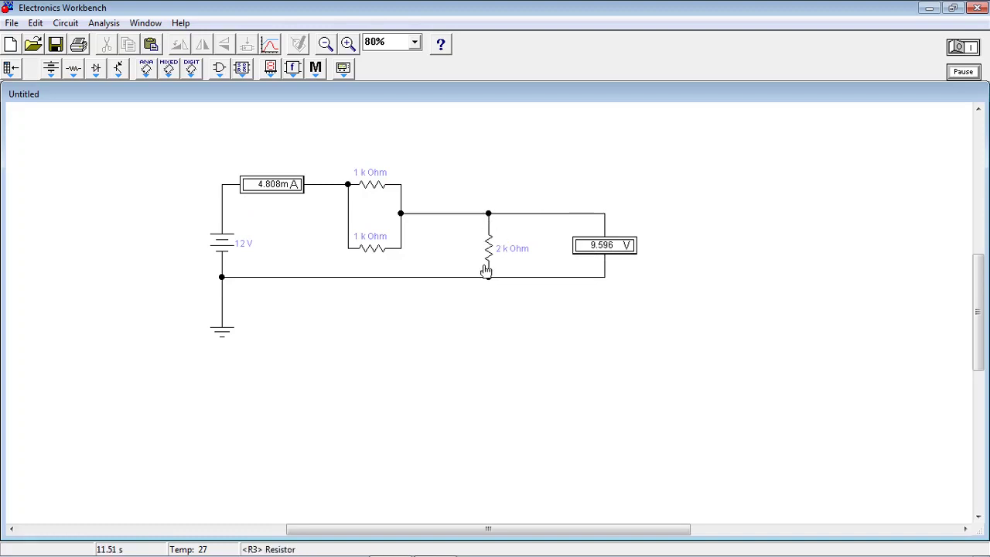
{"action": "left_click", "coordinate": [958, 48]}
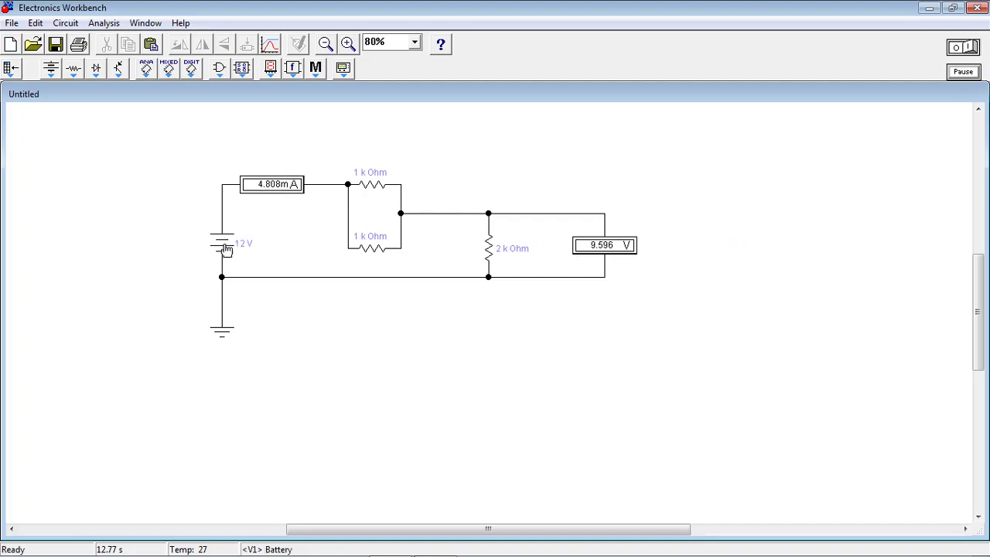
Shift the battery slightly up along its vertical wire.
{"action": "left_click_drag", "start_coordinate": [224, 247], "coordinate": [221, 230]}
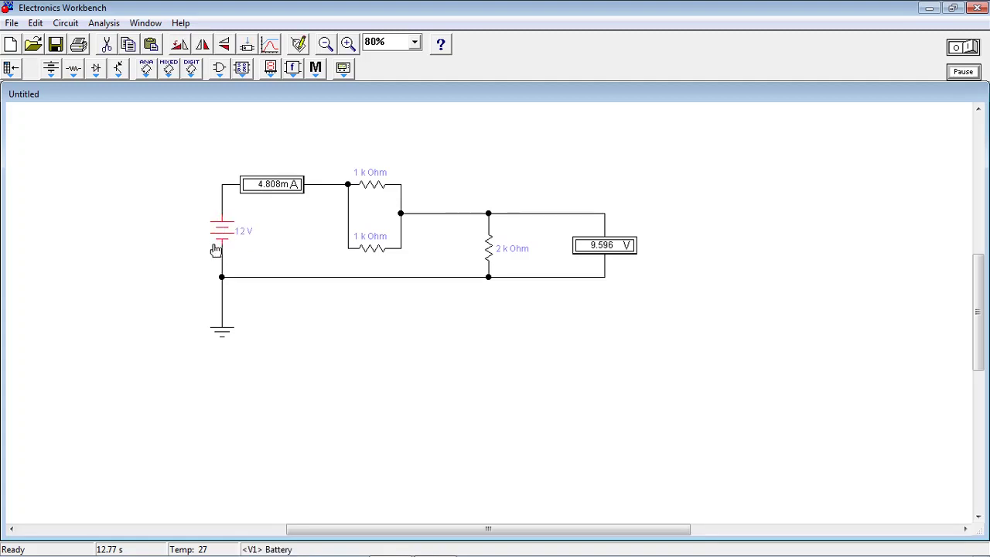
{"action": "left_click", "coordinate": [261, 253]}
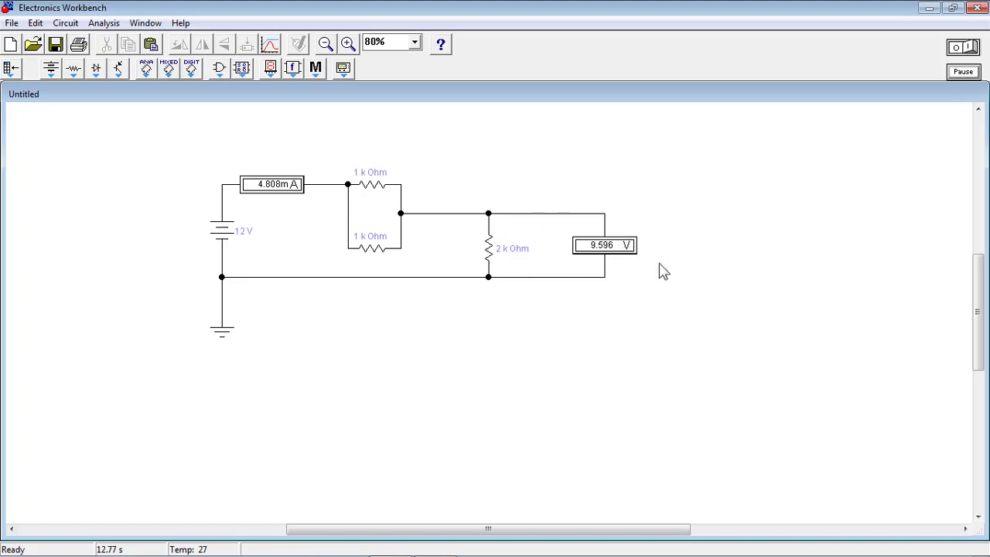
Examine the ammeter's internal resistance and measurement mode settings.
{"action": "double_click", "coordinate": [277, 188]}
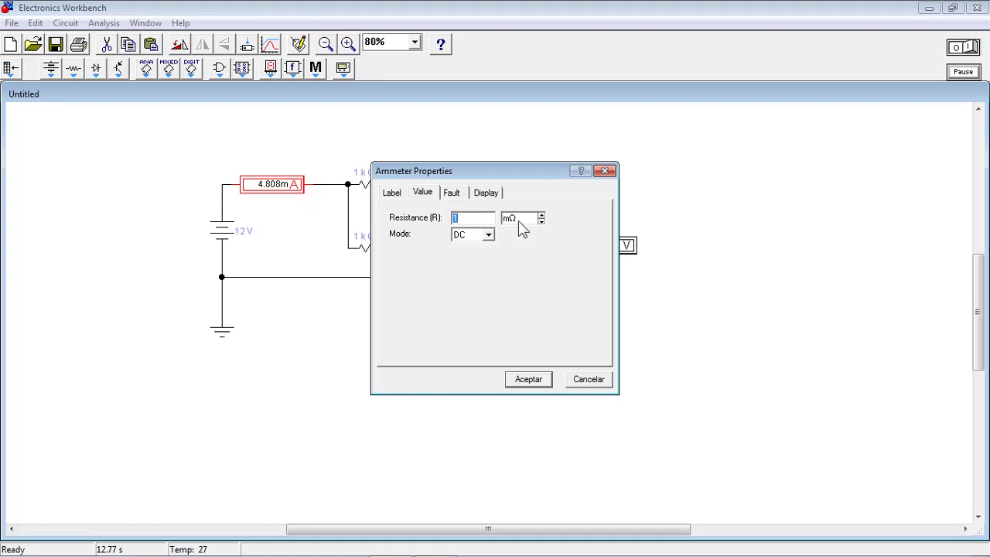
{"action": "left_click", "coordinate": [589, 380]}
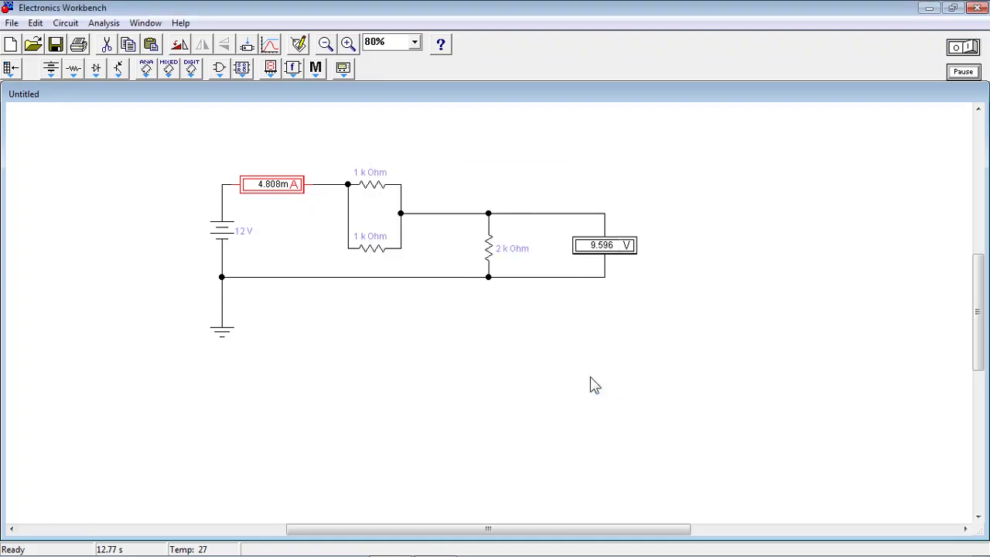
{"action": "left_click", "coordinate": [409, 384]}
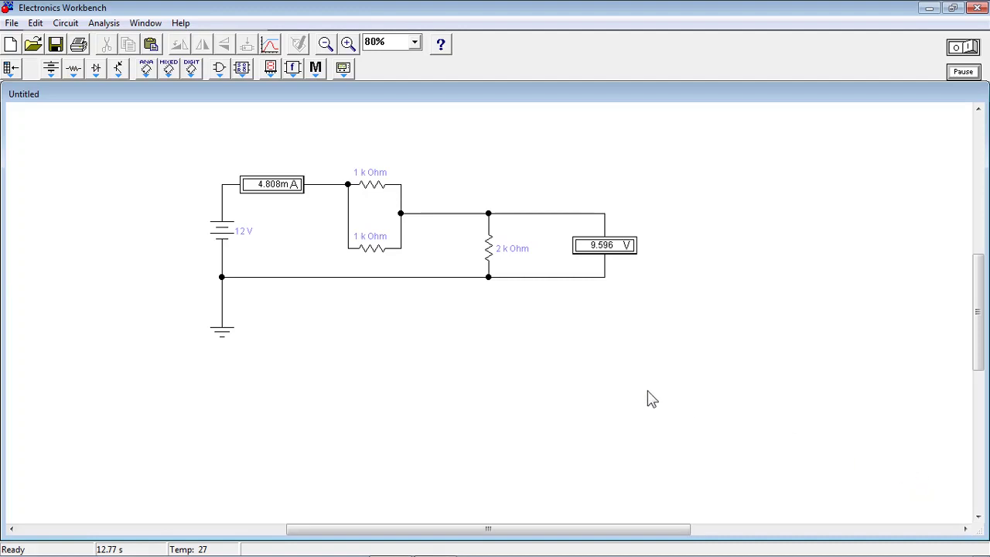
{"action": "left_click", "coordinate": [11, 25]}
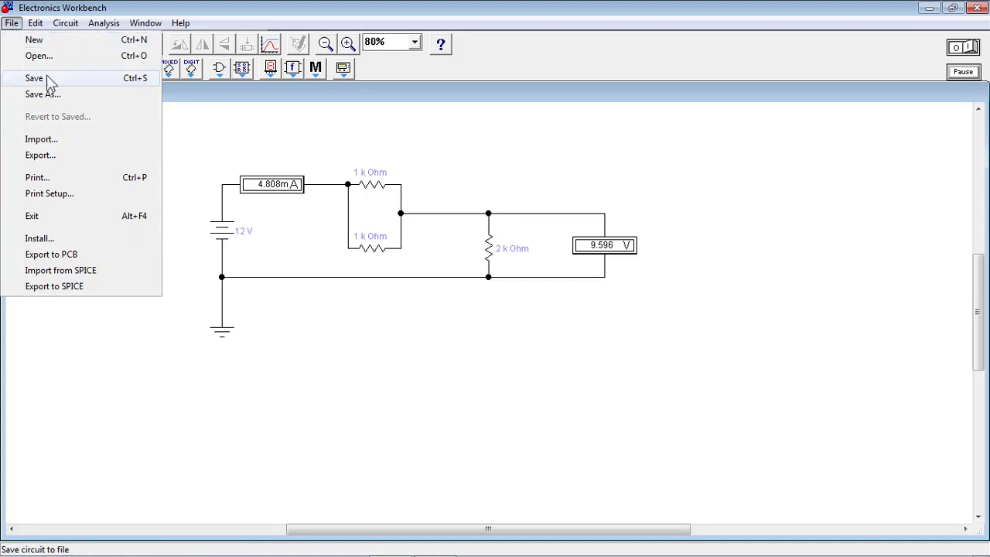
{"action": "left_click", "coordinate": [56, 99]}
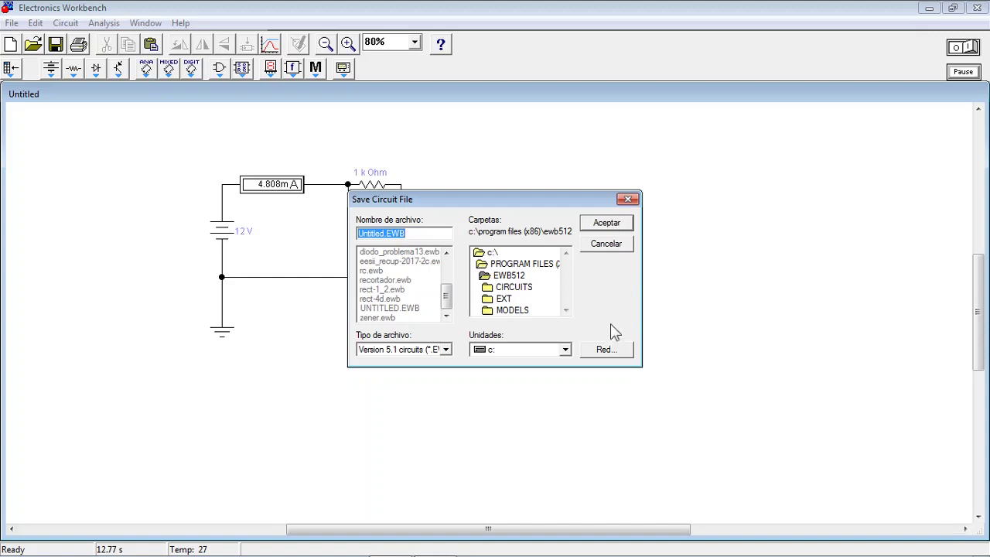
{"action": "left_click", "coordinate": [601, 243]}
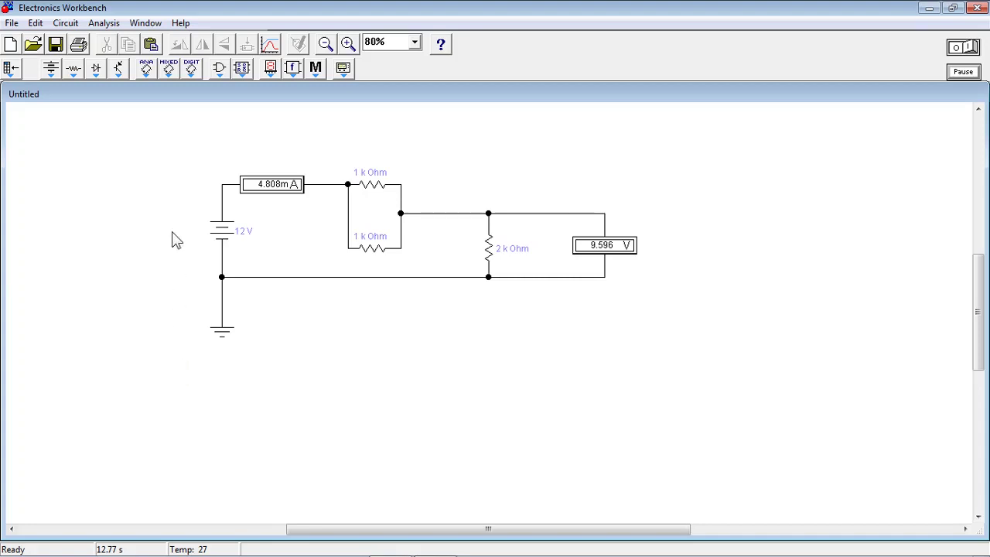
Copy the area enclosing the whole circuit as a bitmap.
{"action": "left_click", "coordinate": [36, 23]}
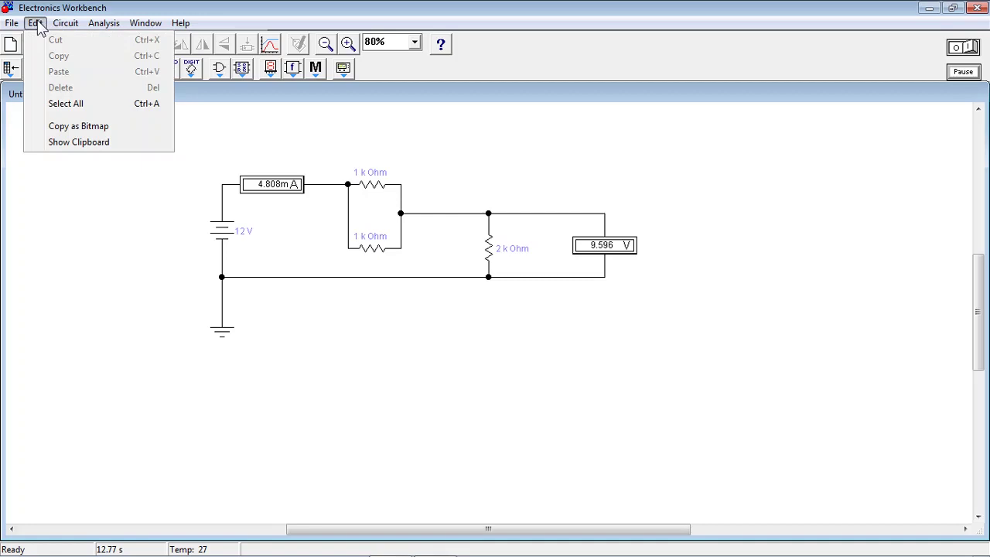
{"action": "left_click", "coordinate": [71, 132]}
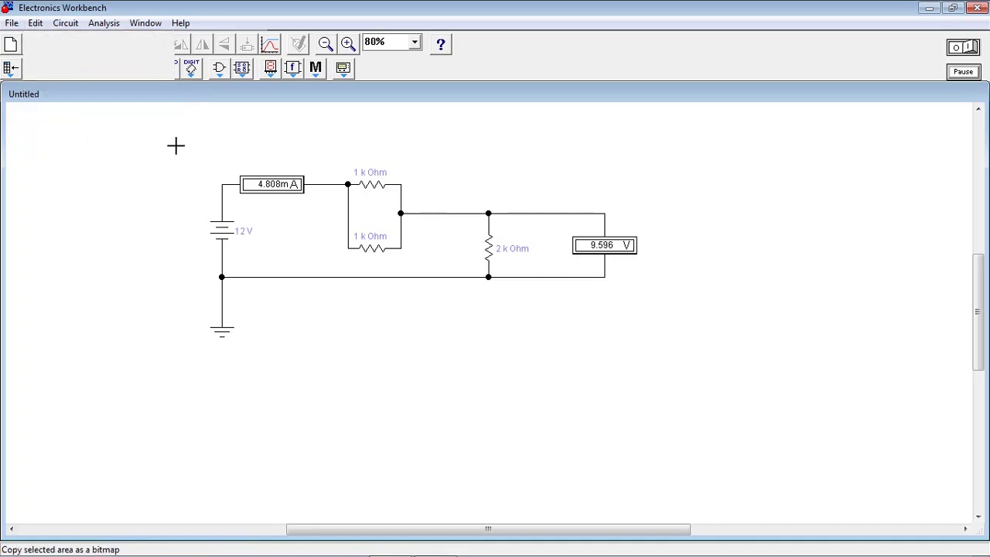
{"action": "left_click_drag", "start_coordinate": [176, 145], "coordinate": [674, 377]}
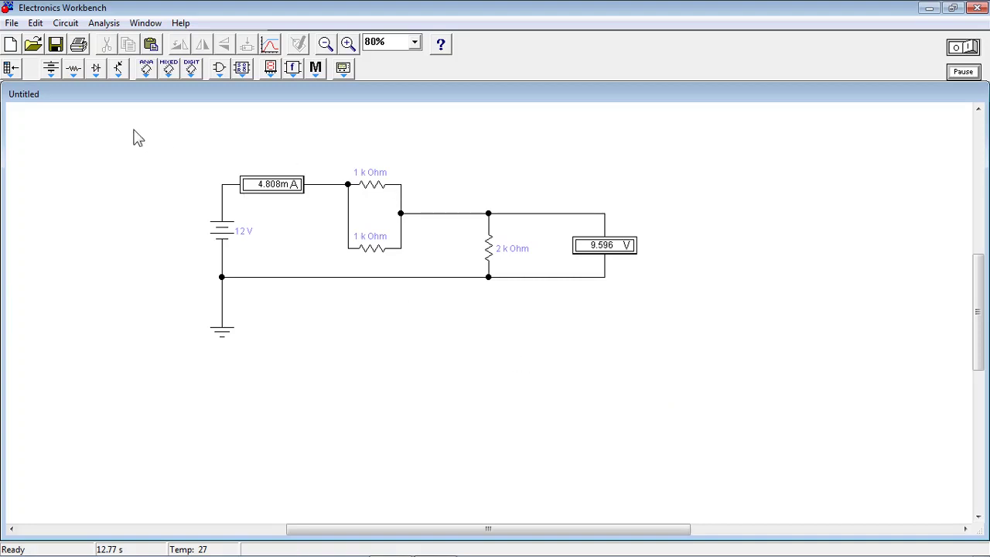
Open the circuit file rect-1_2.ewb from the EWB512 folder without saving the untitled circuit.
{"action": "left_click", "coordinate": [12, 24]}
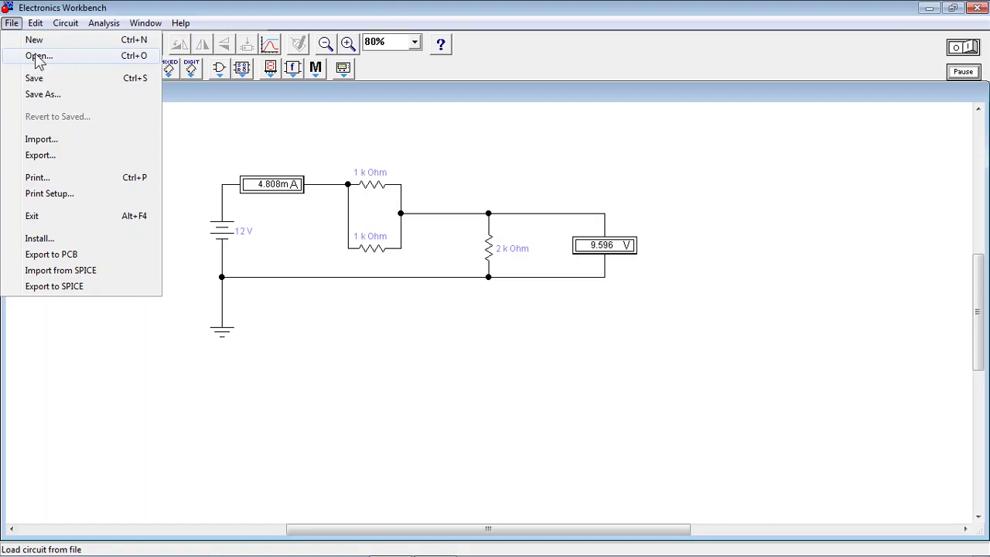
{"action": "left_click", "coordinate": [39, 57]}
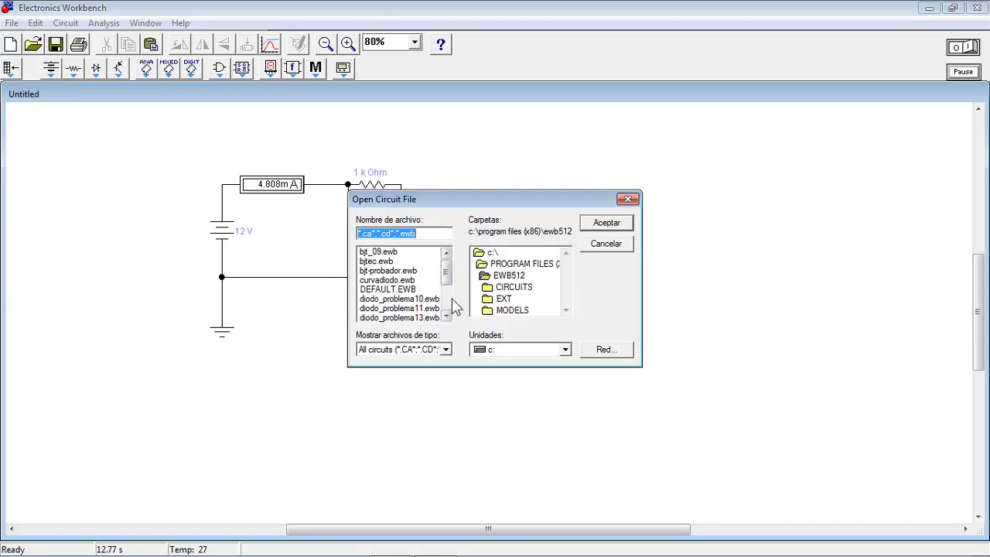
{"action": "scroll", "coordinate": [450, 303], "scroll_direction": "down", "scroll_amount": 3}
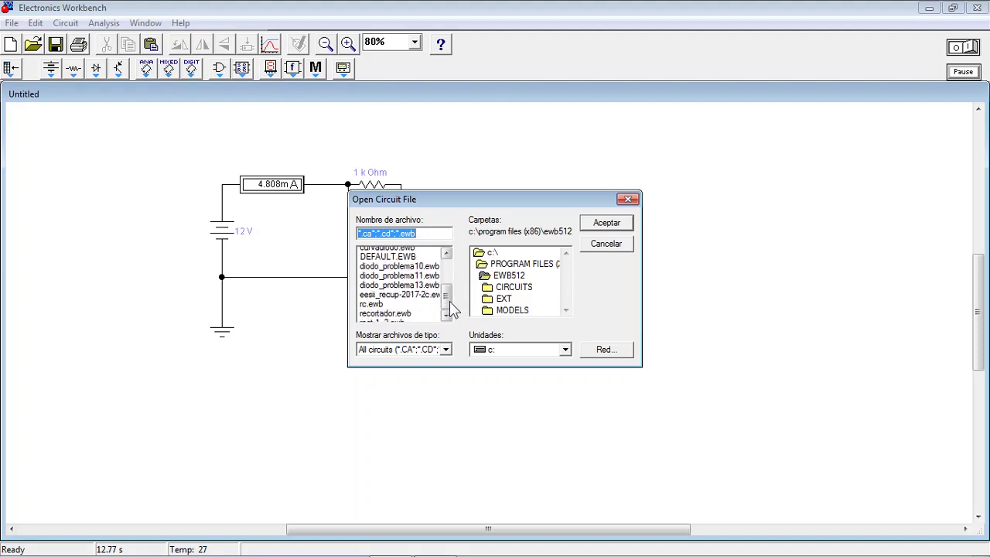
{"action": "left_click", "coordinate": [393, 289]}
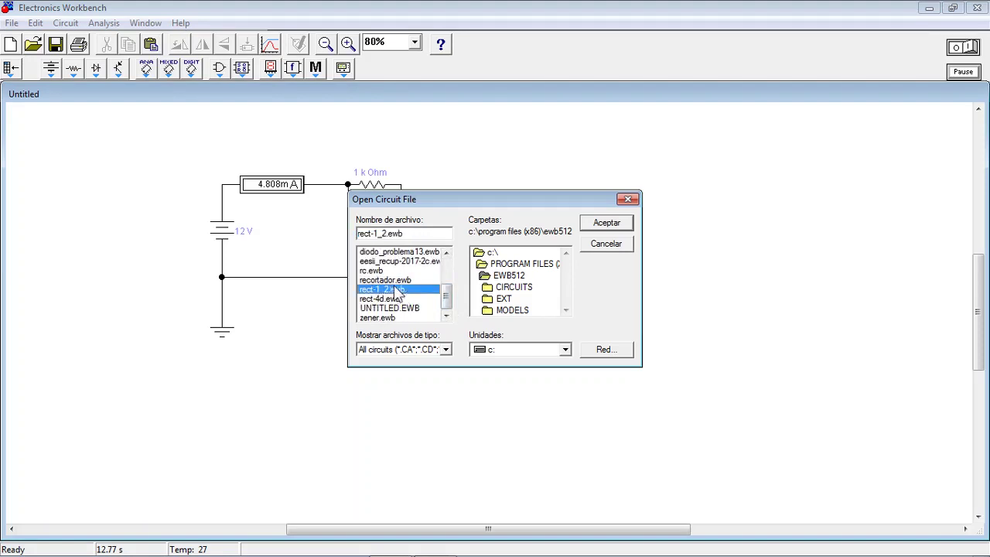
{"action": "left_click", "coordinate": [607, 226]}
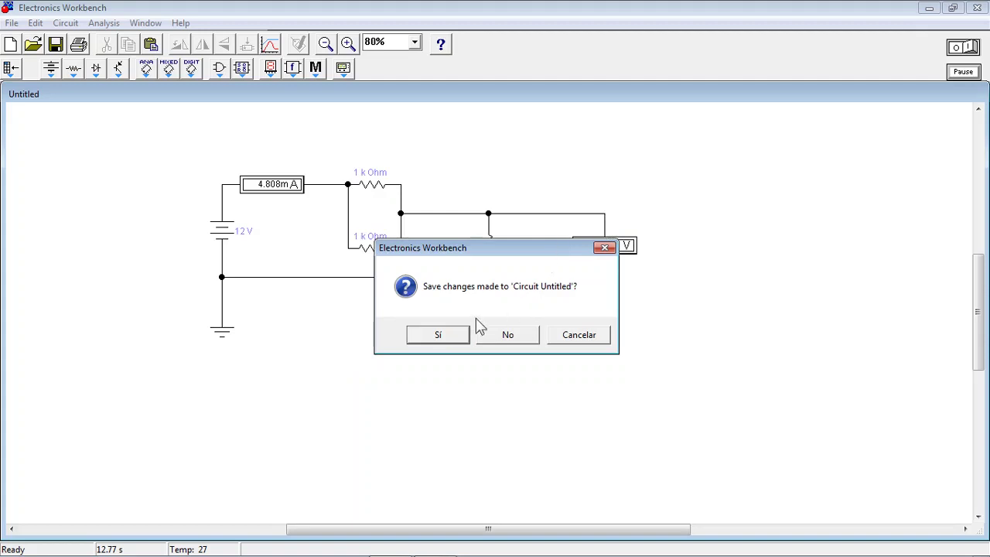
{"action": "left_click", "coordinate": [488, 337]}
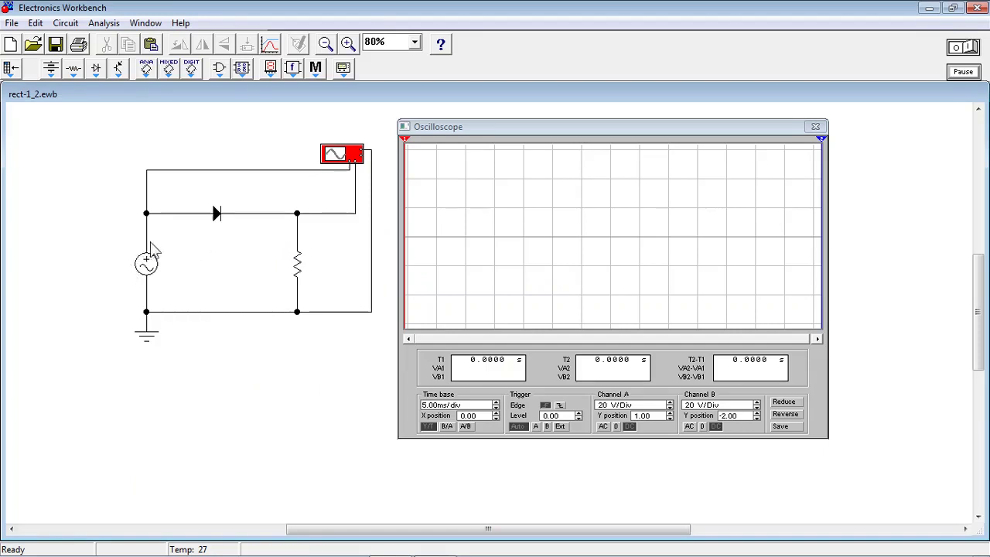
Examine the AC voltage source's voltage, frequency and phase settings.
{"action": "left_click", "coordinate": [150, 267]}
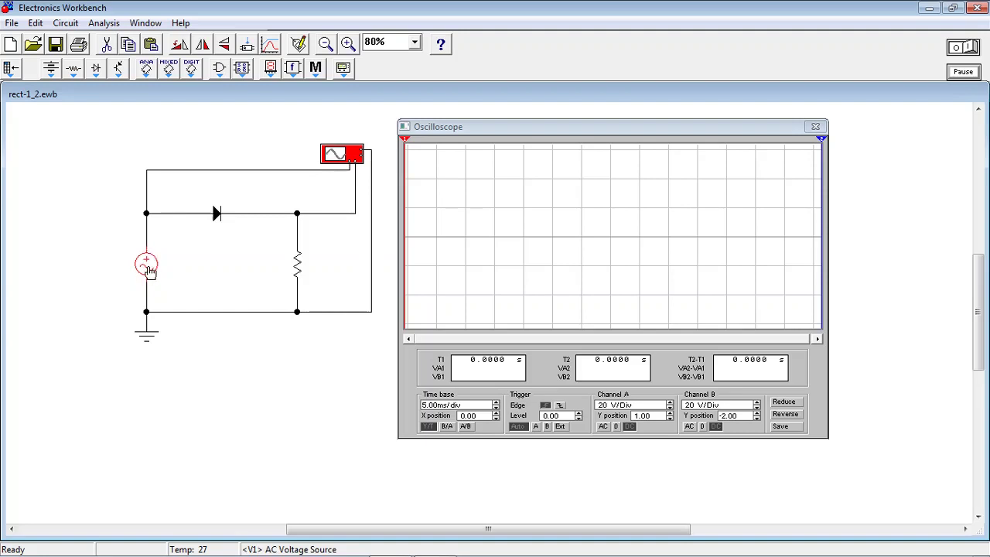
{"action": "double_click", "coordinate": [150, 267]}
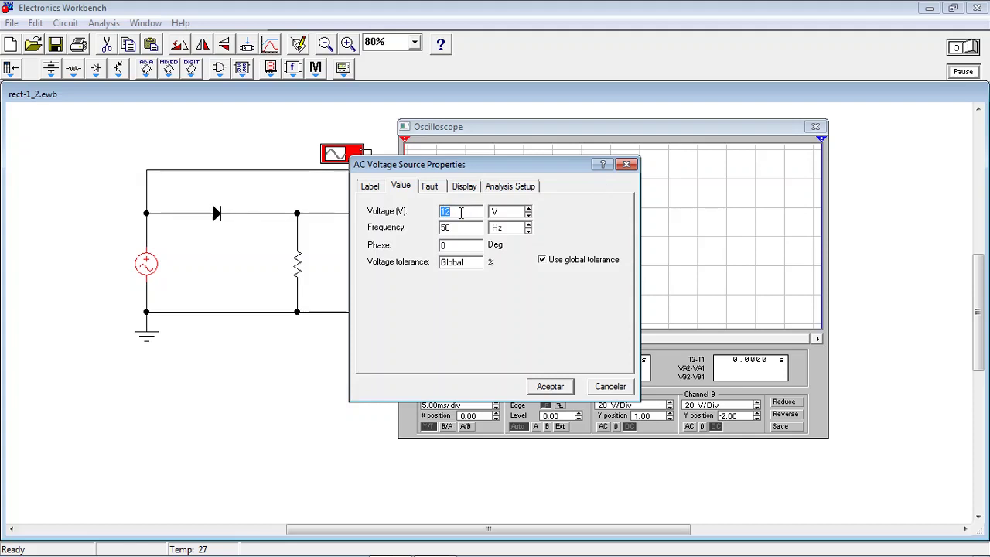
{"action": "left_click", "coordinate": [626, 166]}
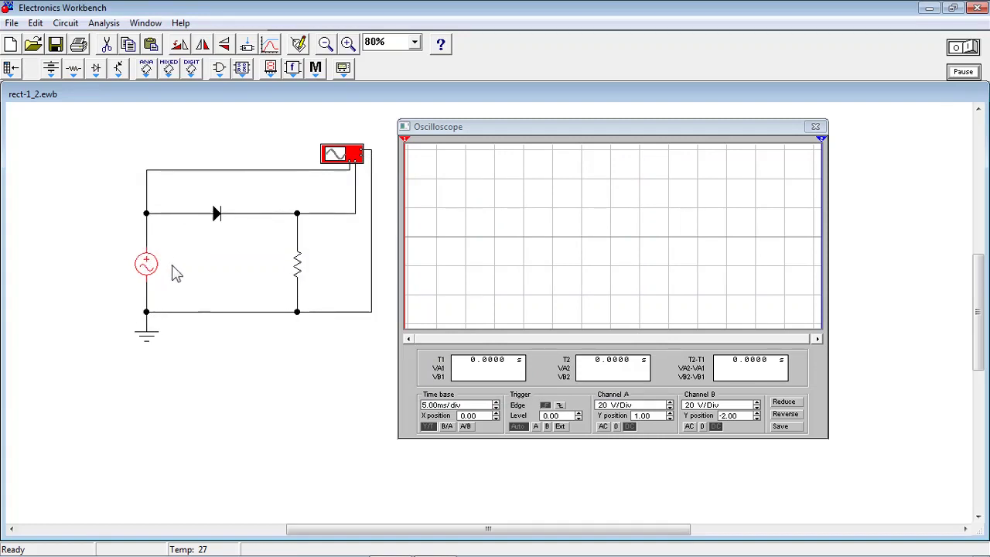
{"action": "left_click", "coordinate": [103, 260]}
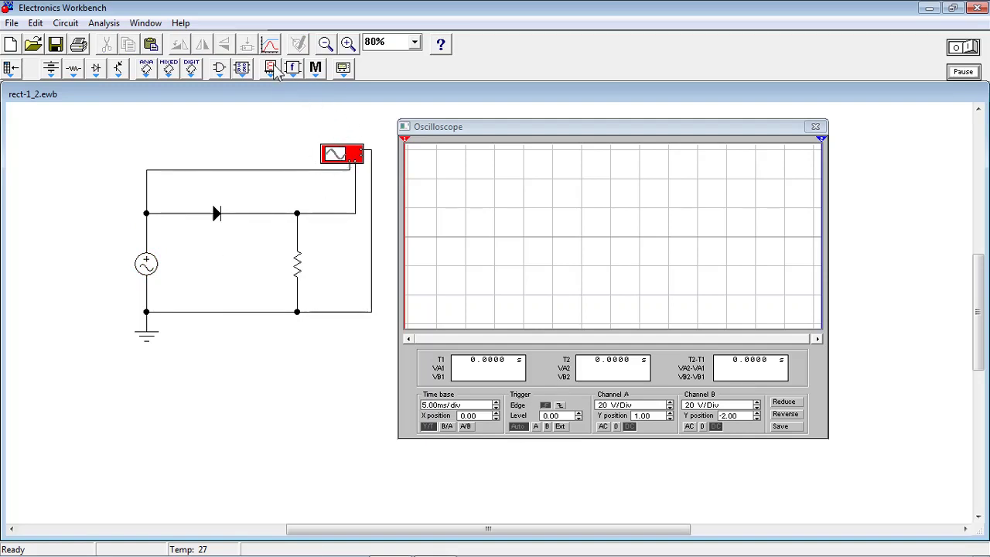
Examine the set of available measuring instruments.
{"action": "left_click", "coordinate": [343, 68]}
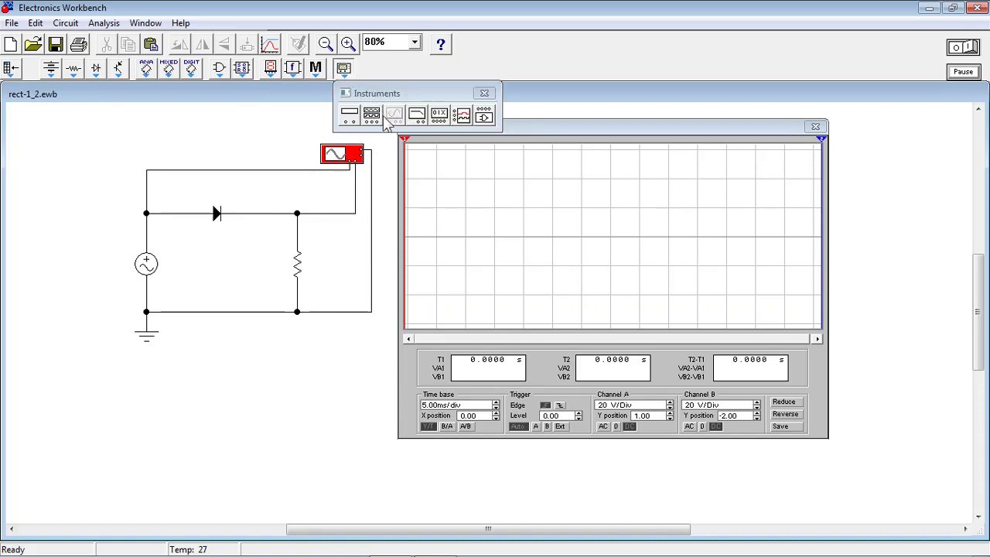
{"action": "left_click", "coordinate": [484, 93]}
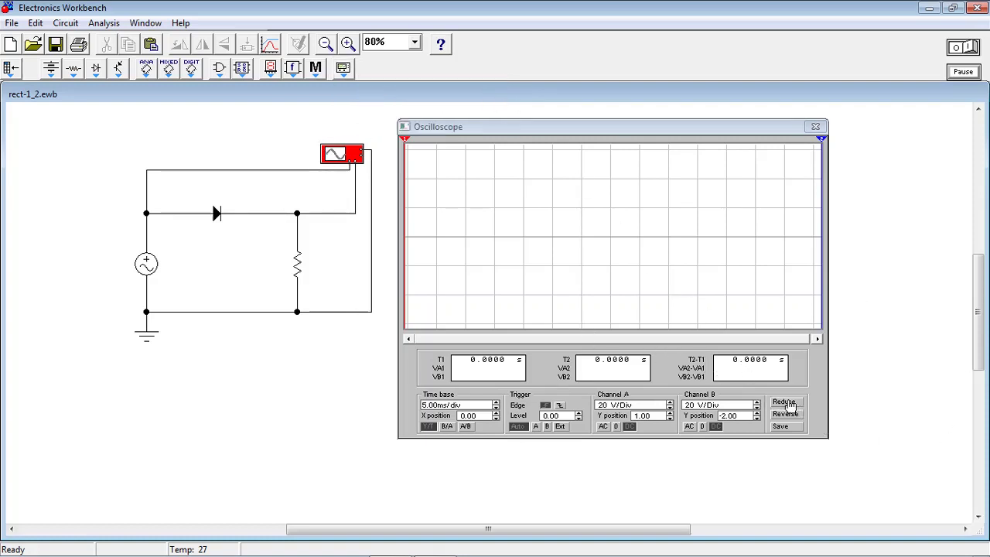
Close and reopen the oscilloscope, and examine its terminals and settings in both the reduced and expanded views.
{"action": "left_click", "coordinate": [815, 127]}
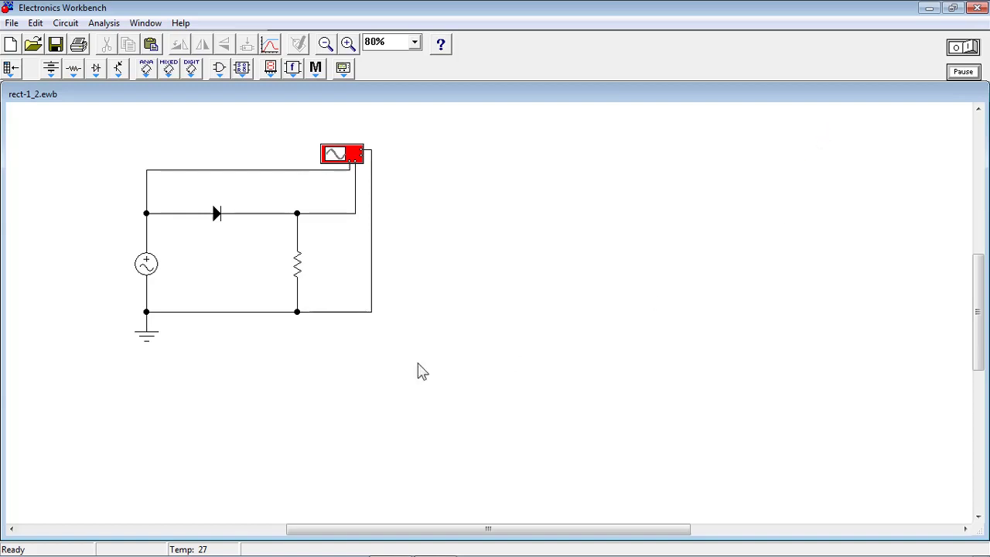
{"action": "double_click", "coordinate": [353, 157]}
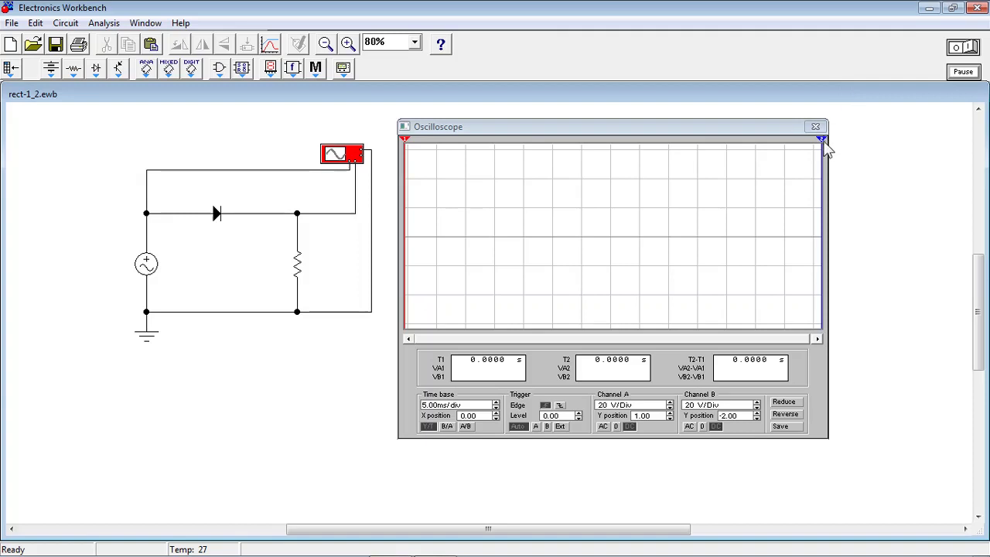
{"action": "left_click", "coordinate": [784, 402]}
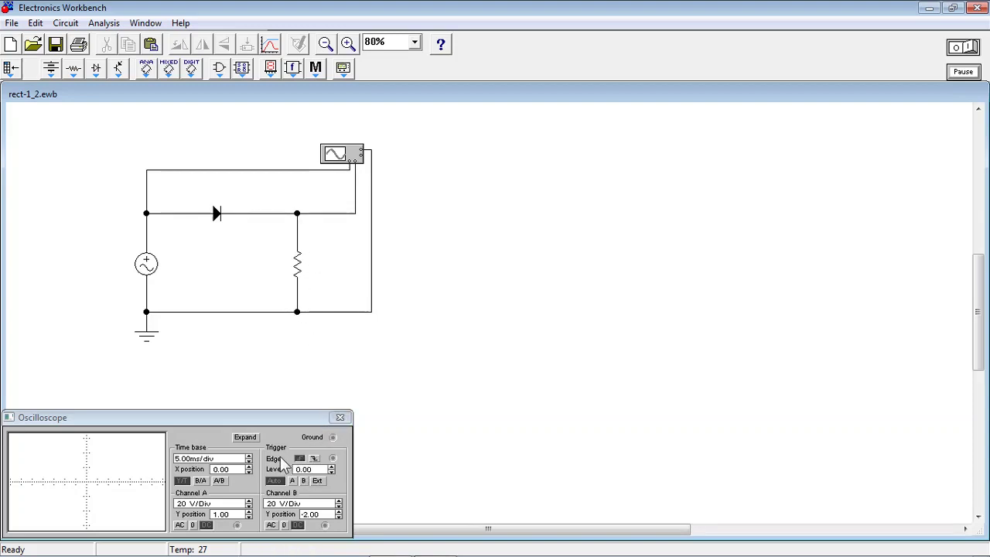
{"action": "left_click", "coordinate": [245, 438]}
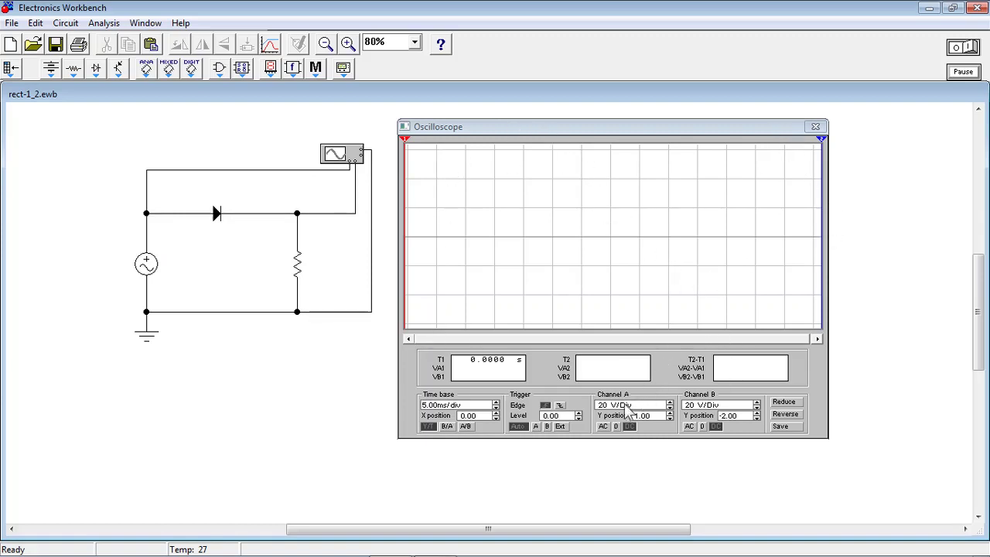
Run the rectifier simulation and display a full screen of the recorded input and output waveforms on the oscilloscope.
{"action": "left_click", "coordinate": [966, 48]}
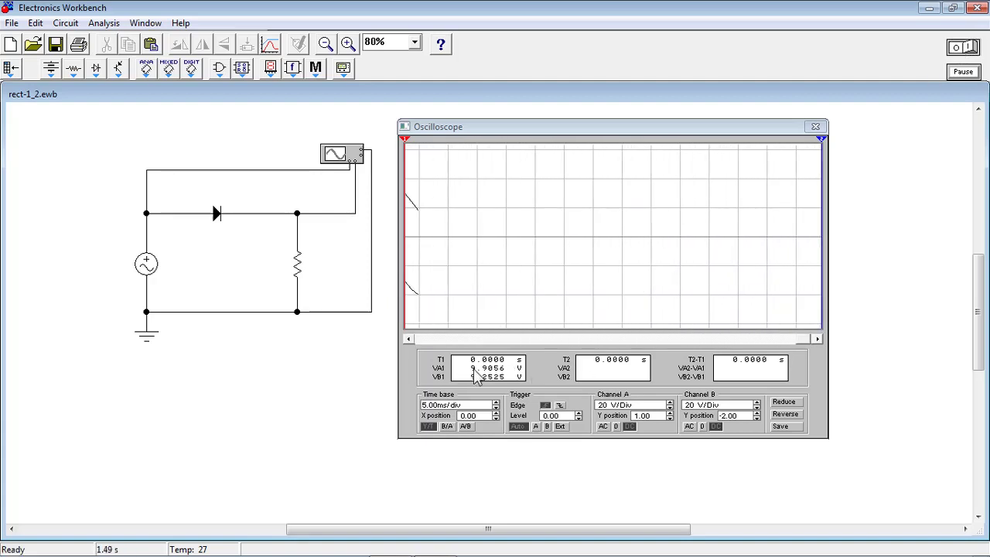
{"action": "left_click", "coordinate": [815, 337]}
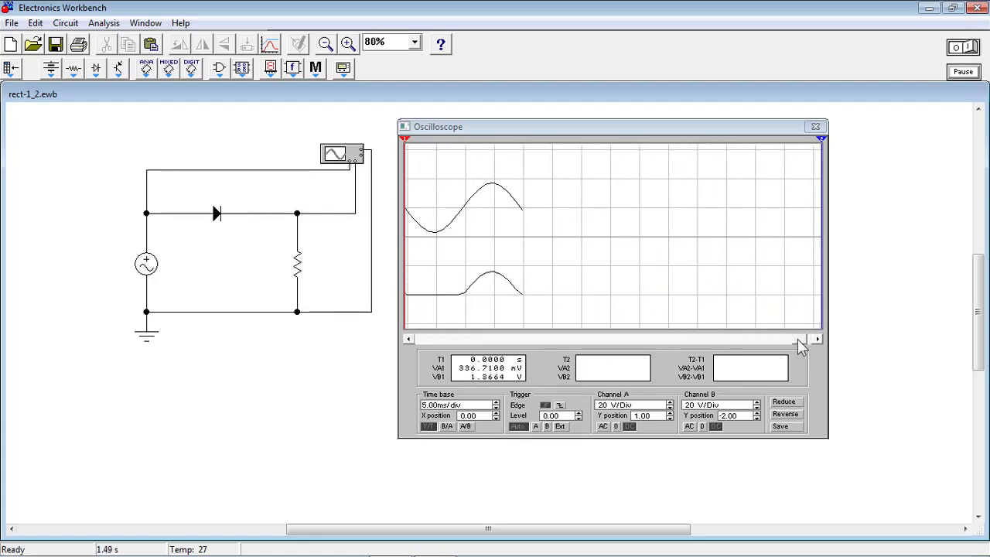
{"action": "left_click_drag", "start_coordinate": [797, 338], "coordinate": [443, 341]}
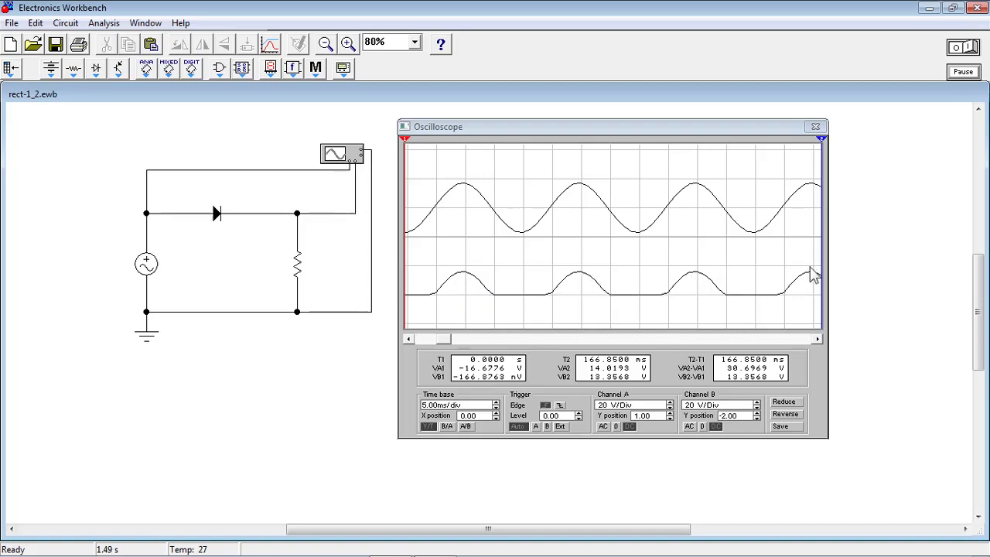
Set the oscilloscope's channel A Y position to 0.00.
{"action": "left_click", "coordinate": [670, 419]}
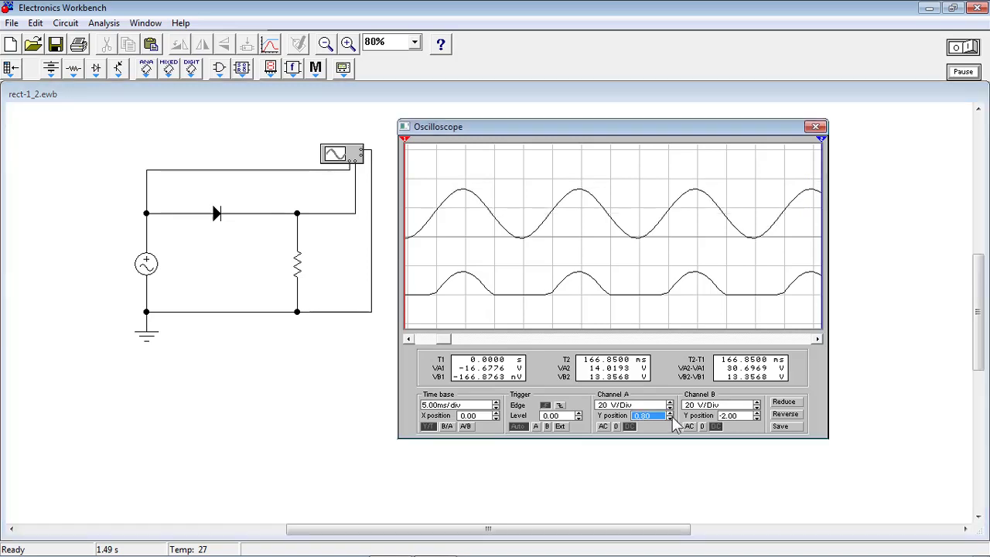
{"action": "left_click", "coordinate": [669, 418]}
{"action": "left_click", "coordinate": [669, 419]}
{"action": "left_click", "coordinate": [670, 418]}
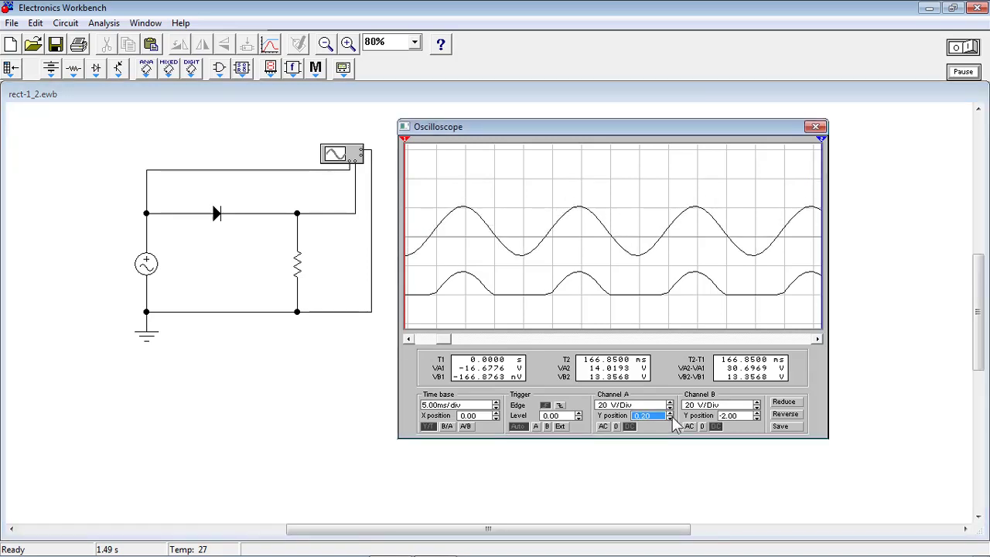
{"action": "left_click", "coordinate": [670, 419]}
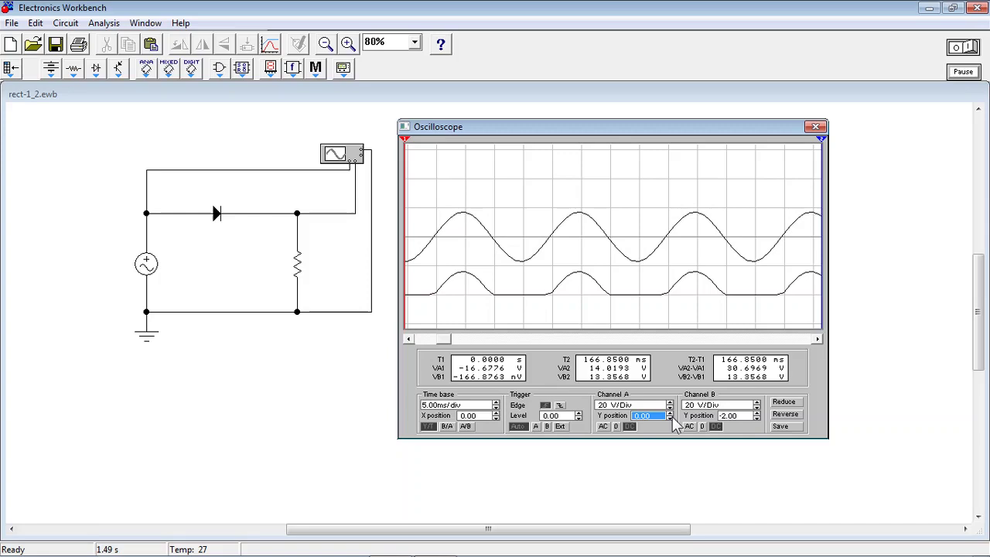
Raise the oscilloscope's channel B Y position to 0.20 to bring its trace over the channel A waveform.
{"action": "left_click", "coordinate": [756, 413]}
{"action": "left_click", "coordinate": [756, 413]}
{"action": "left_click", "coordinate": [756, 413]}
{"action": "left_click", "coordinate": [756, 412]}
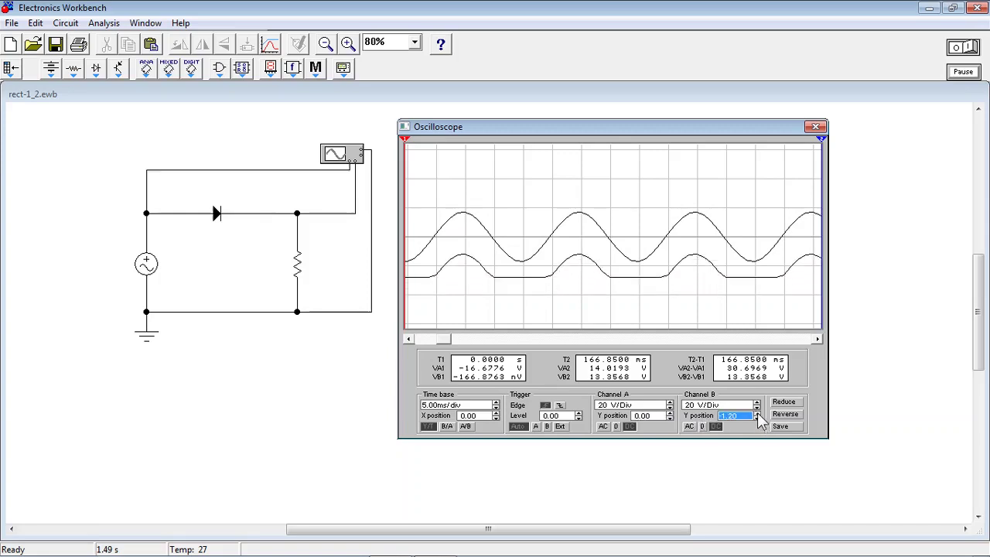
{"action": "left_click", "coordinate": [756, 413]}
{"action": "left_click", "coordinate": [756, 412]}
{"action": "left_click", "coordinate": [756, 413]}
{"action": "left_click", "coordinate": [756, 413]}
{"action": "left_click", "coordinate": [756, 412]}
{"action": "left_click", "coordinate": [756, 413]}
{"action": "left_click", "coordinate": [756, 413]}
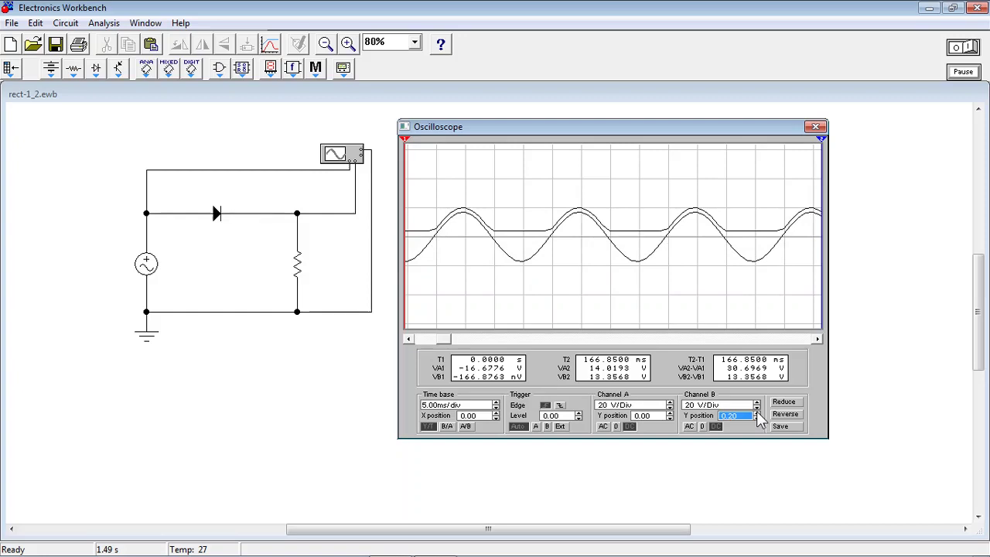